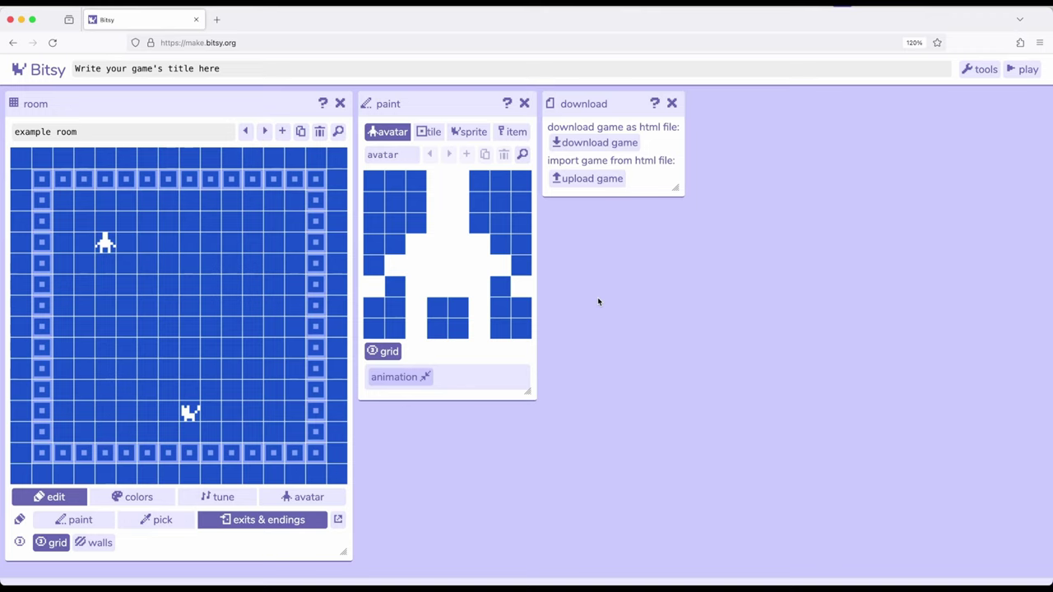
# - Show the cat sprite in the paint panel and pop out its "I'm a cat" dialog for editing
pyautogui.click(467, 131)
pyautogui.moveTo(447, 102); pyautogui.dragTo(453, 107)
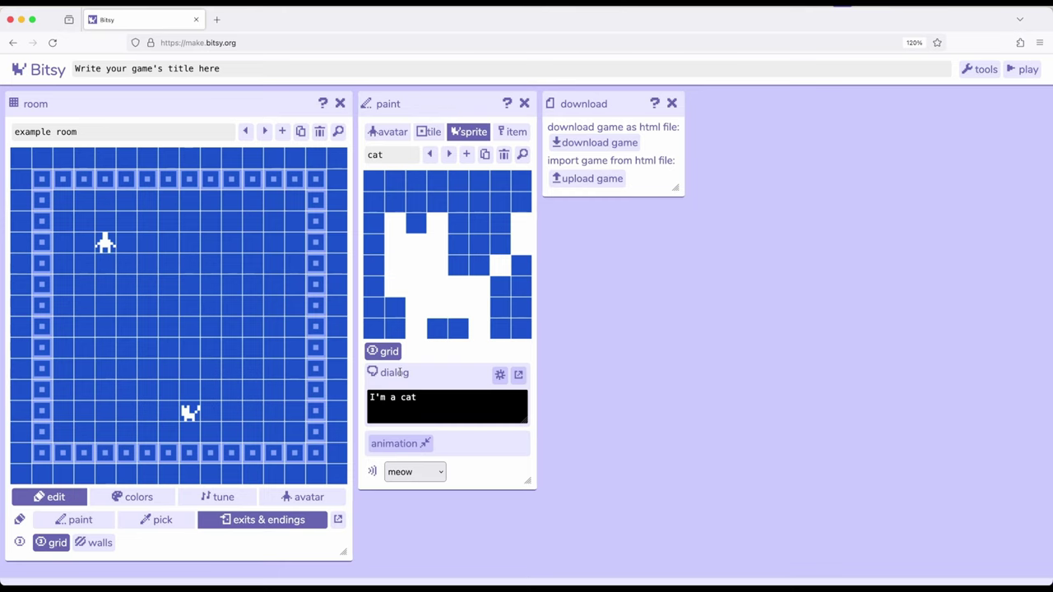
pyautogui.click(518, 374)
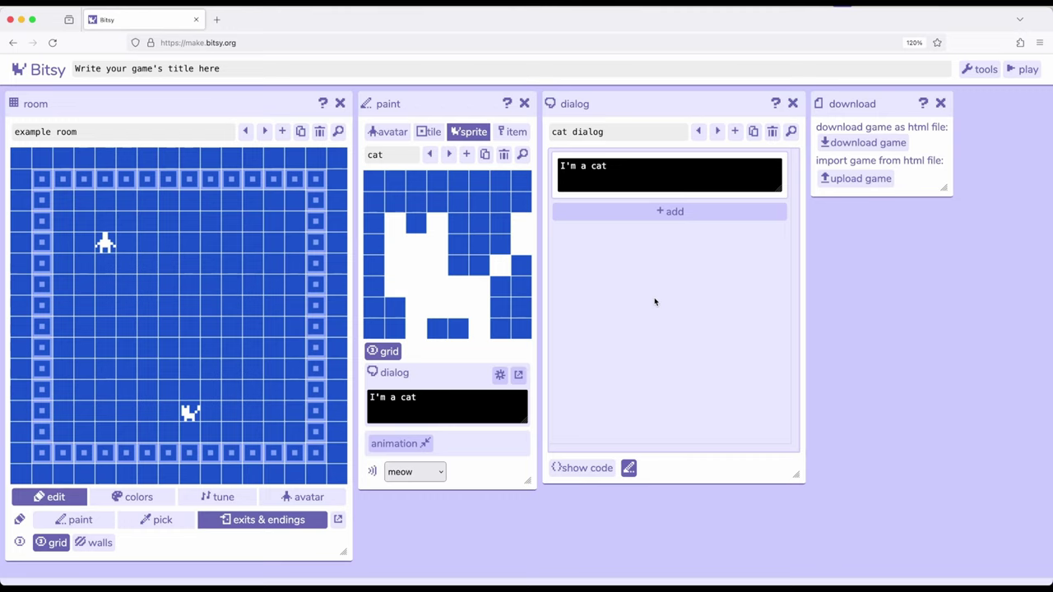
# - Browse the cat dialog's list actions, then switch to the tea item and its warm-tea dialog
pyautogui.click(642, 216)
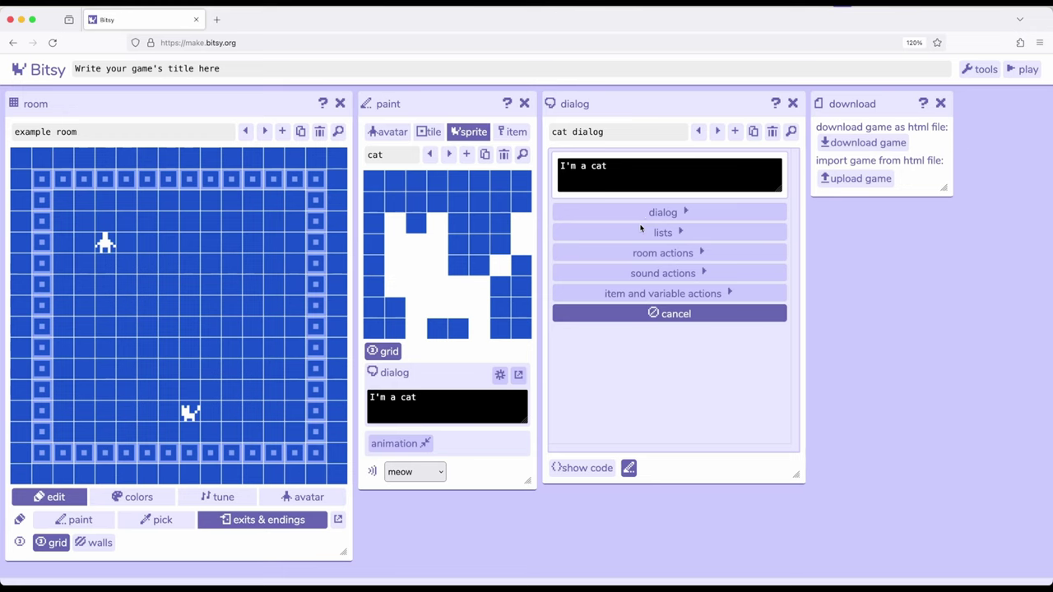
pyautogui.click(641, 230)
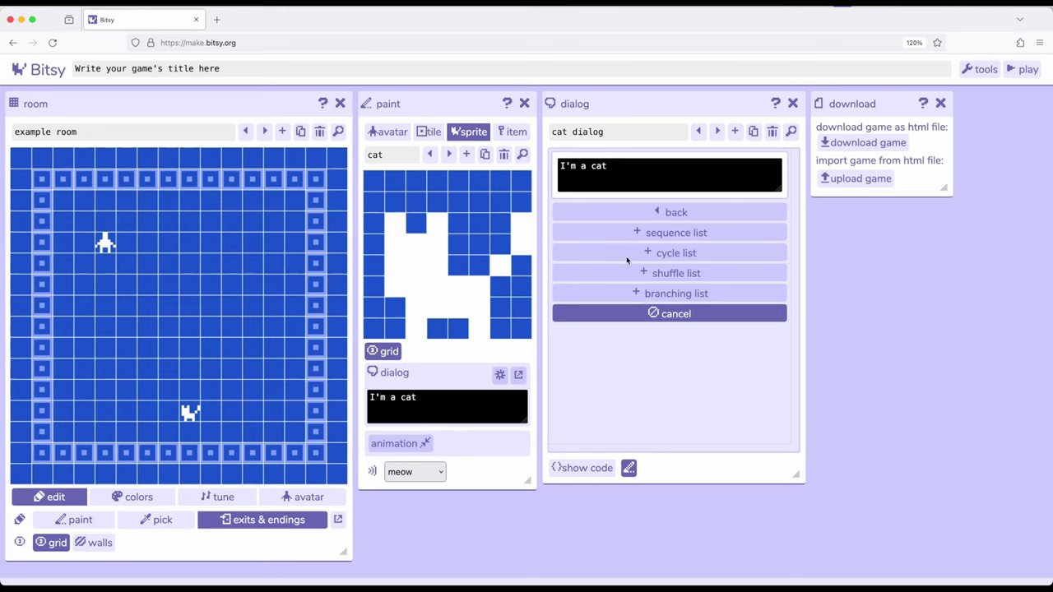
pyautogui.click(509, 136)
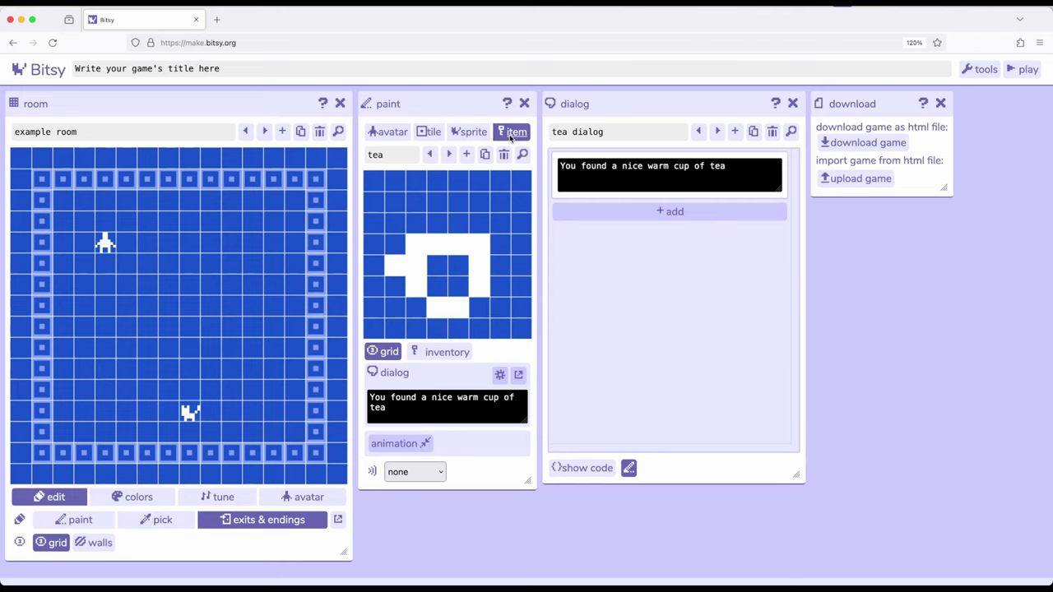
# - Open the inventory showing tea and key at 0, reposition it, and close the tea dialog editor
pyautogui.click(447, 354)
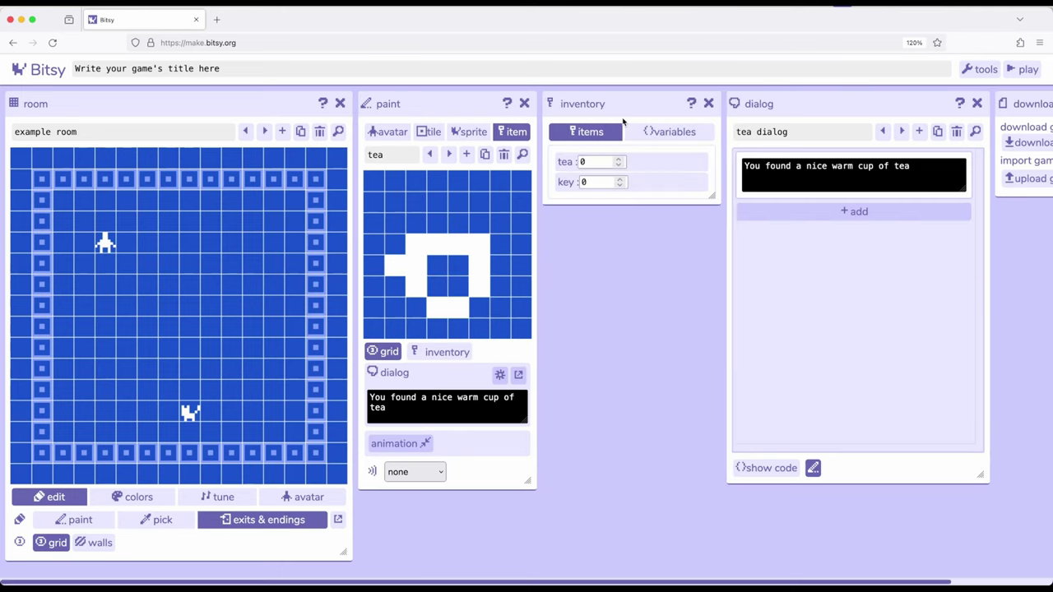
pyautogui.click(645, 109)
pyautogui.click(435, 108)
pyautogui.moveTo(581, 110); pyautogui.dragTo(612, 105)
pyautogui.click(977, 104)
# - Close the inventory and download panels and pop out the empty exits & endings panel
pyautogui.click(708, 103)
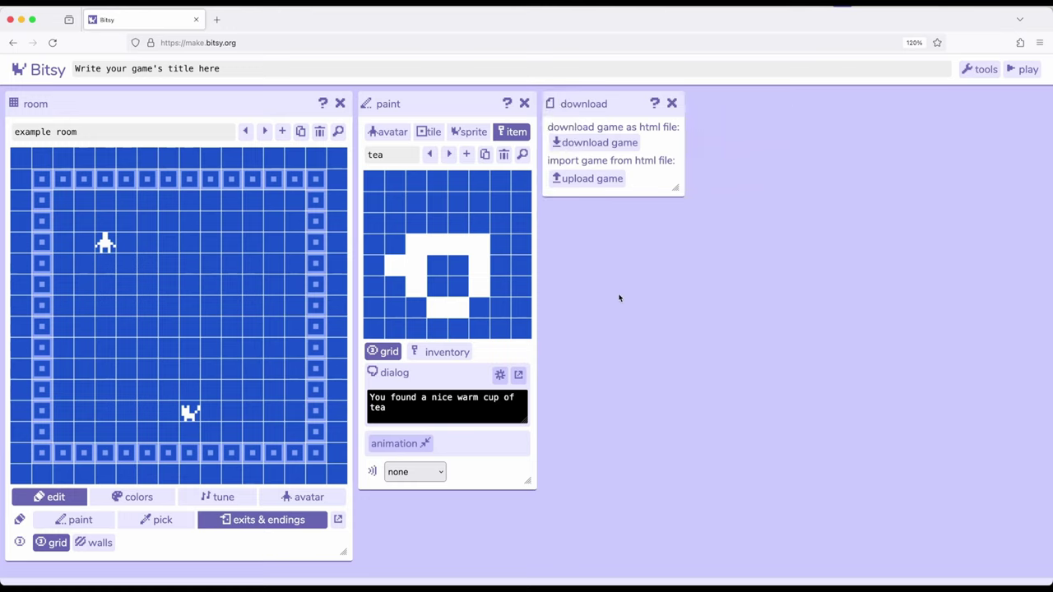
pyautogui.click(672, 104)
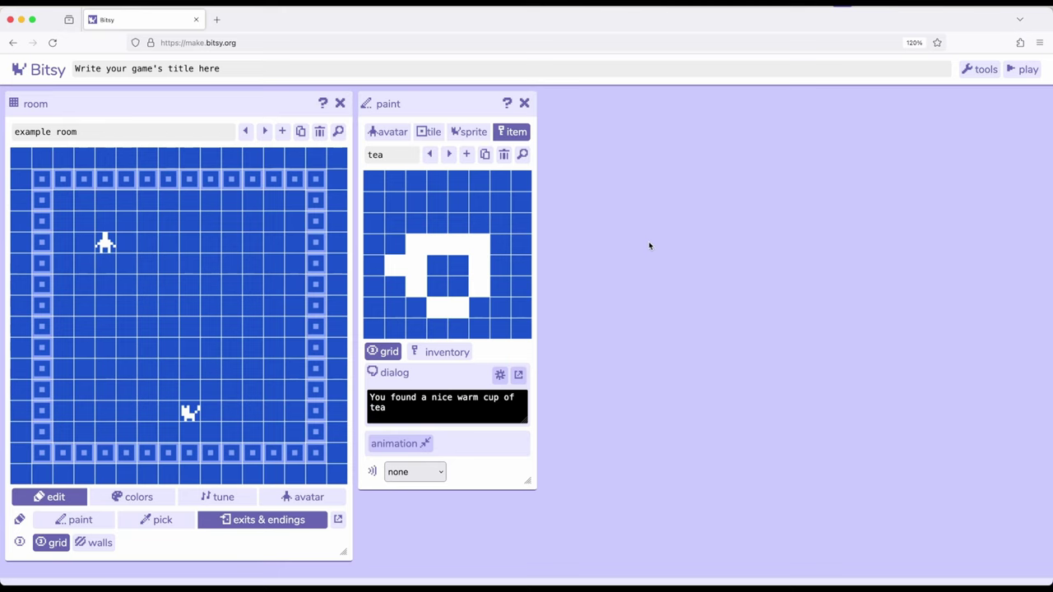
pyautogui.moveTo(134, 107); pyautogui.dragTo(140, 126)
pyautogui.click(337, 519)
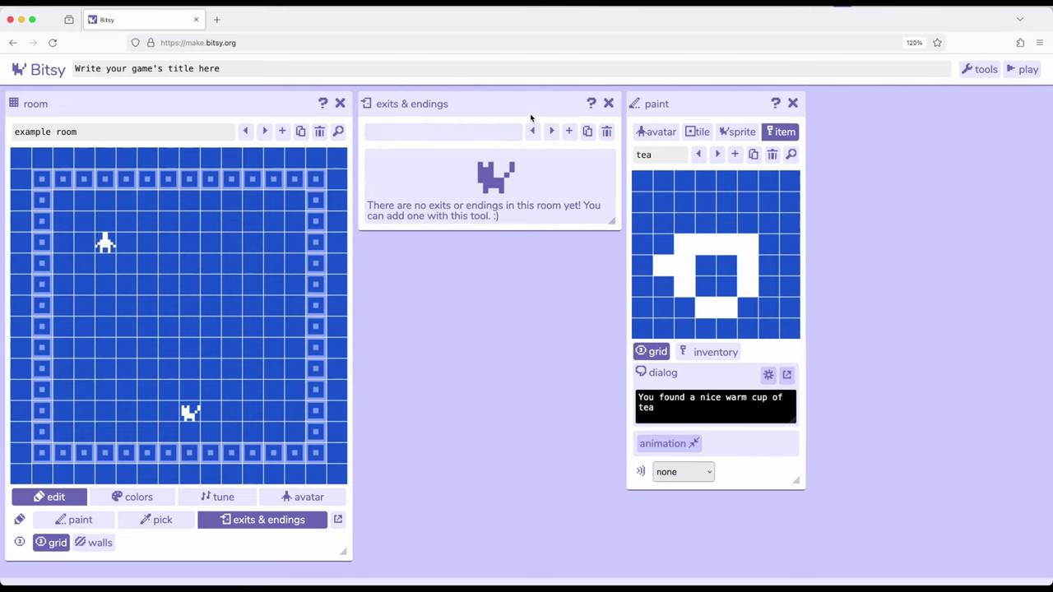
# - Add a two-way exit and duplicate the example room as a second room
pyautogui.click(569, 132)
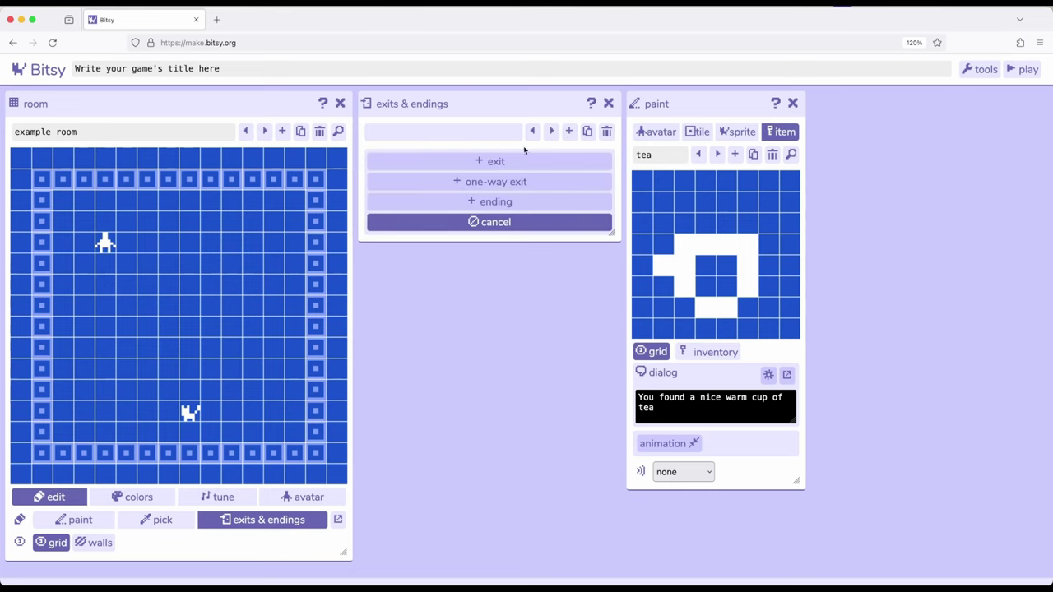
pyautogui.click(484, 163)
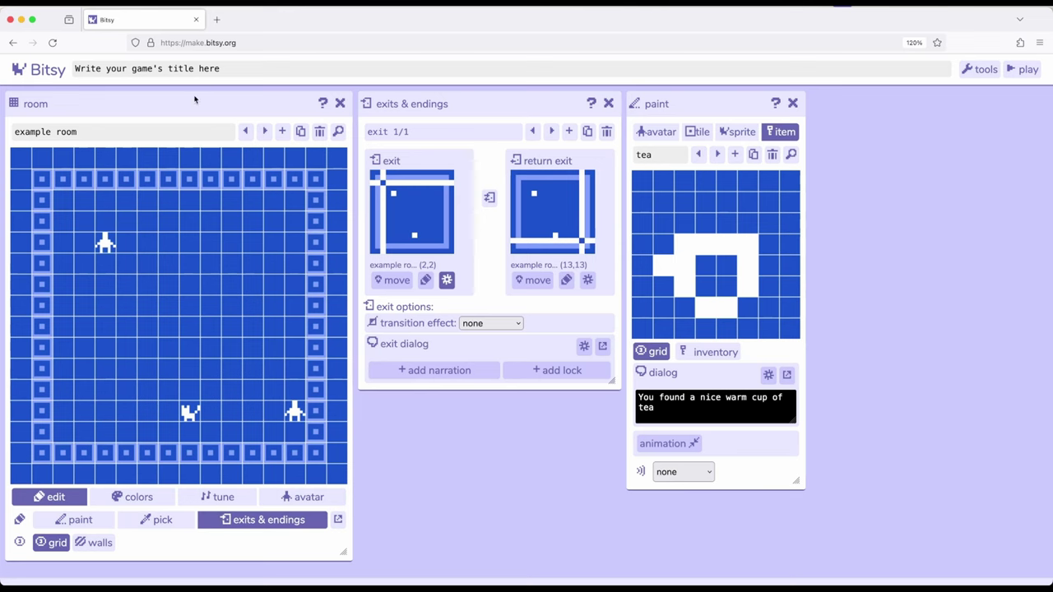
pyautogui.moveTo(186, 104); pyautogui.dragTo(182, 106)
pyautogui.click(301, 133)
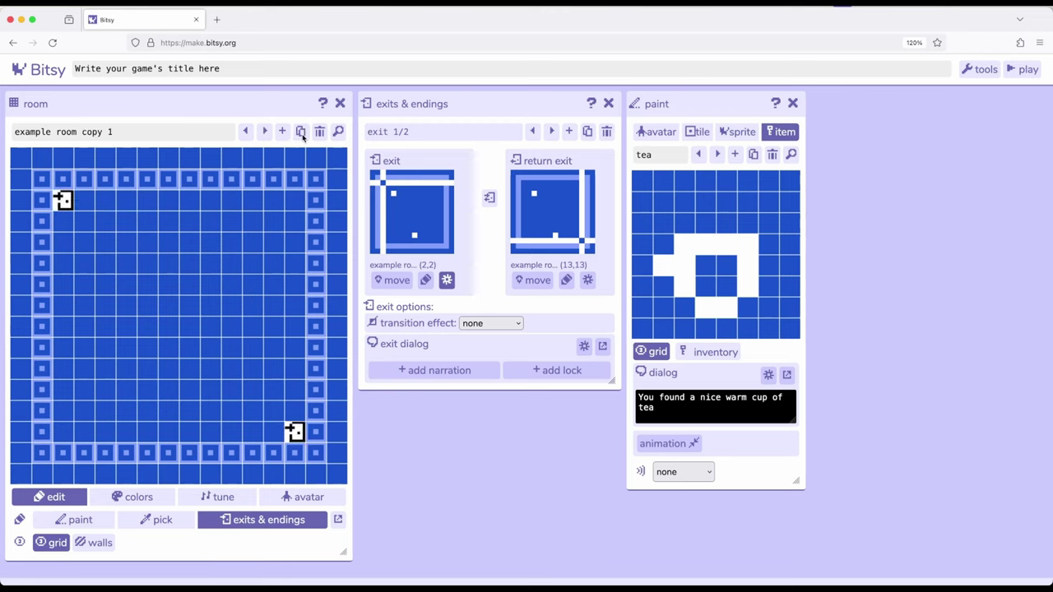
pyautogui.click(246, 132)
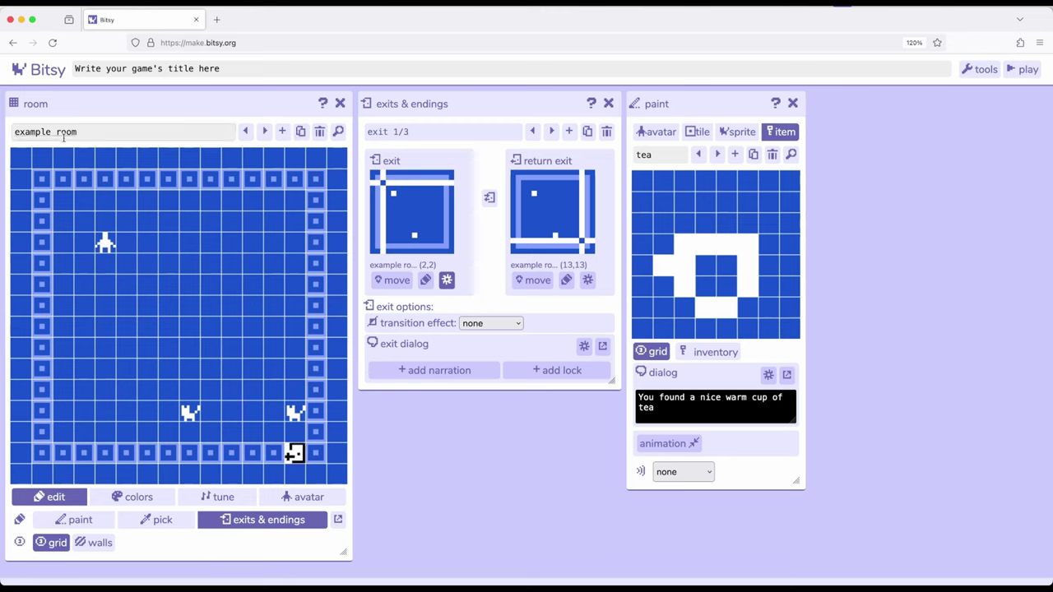
pyautogui.click(264, 133)
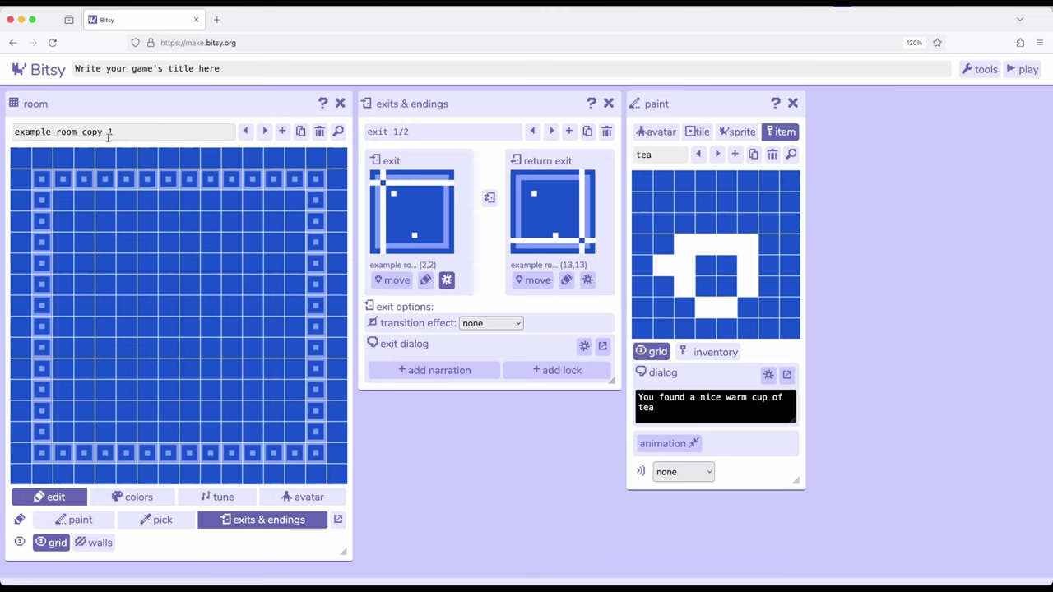
pyautogui.click(246, 132)
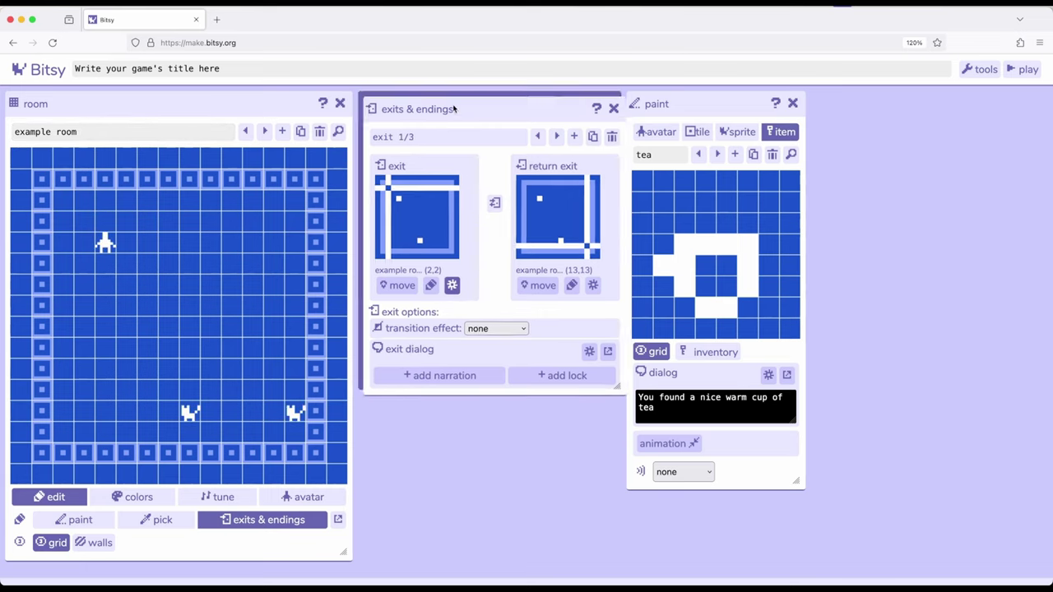
# - Move both exit ends to tile (13,2) in each room and add a lock to the exit
pyautogui.click(392, 281)
pyautogui.click(294, 201)
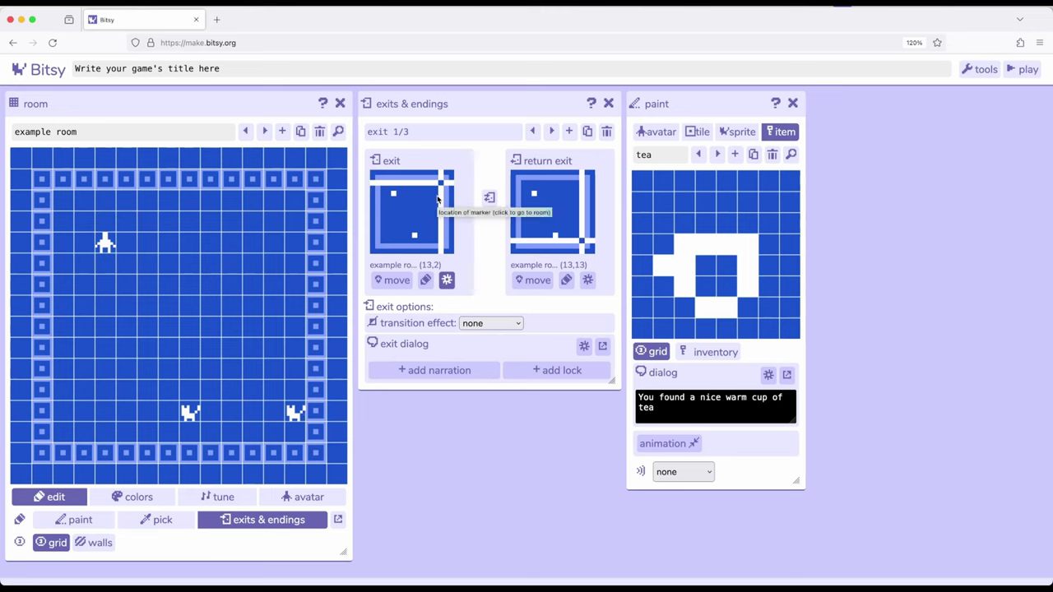
pyautogui.click(264, 131)
pyautogui.click(533, 279)
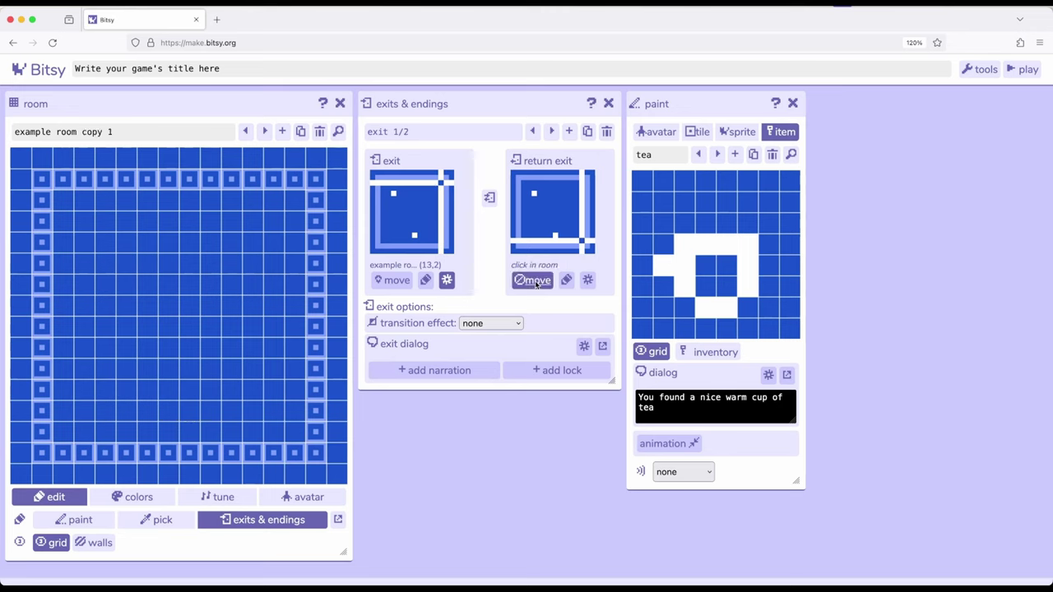
pyautogui.click(298, 198)
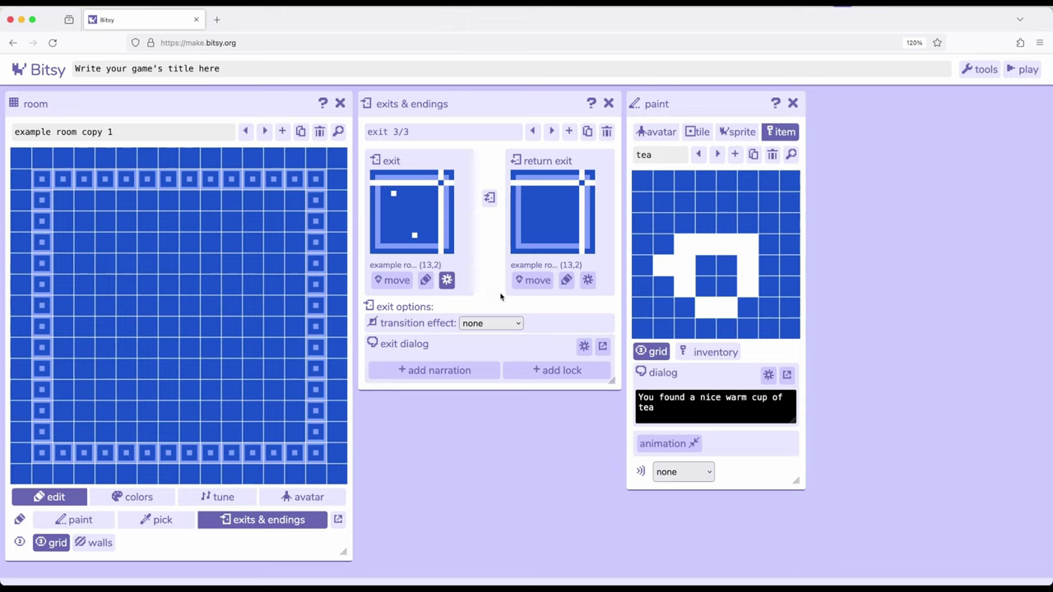
pyautogui.click(557, 371)
pyautogui.click(534, 368)
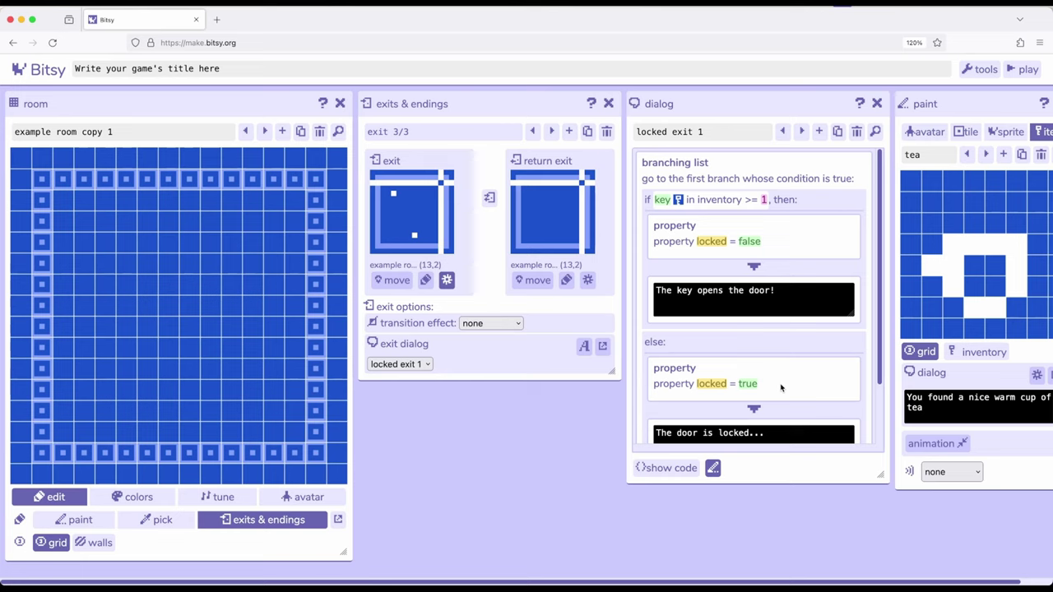
# - Inspect the lock's key-check branching block, then return to the original example room
pyautogui.click(682, 191)
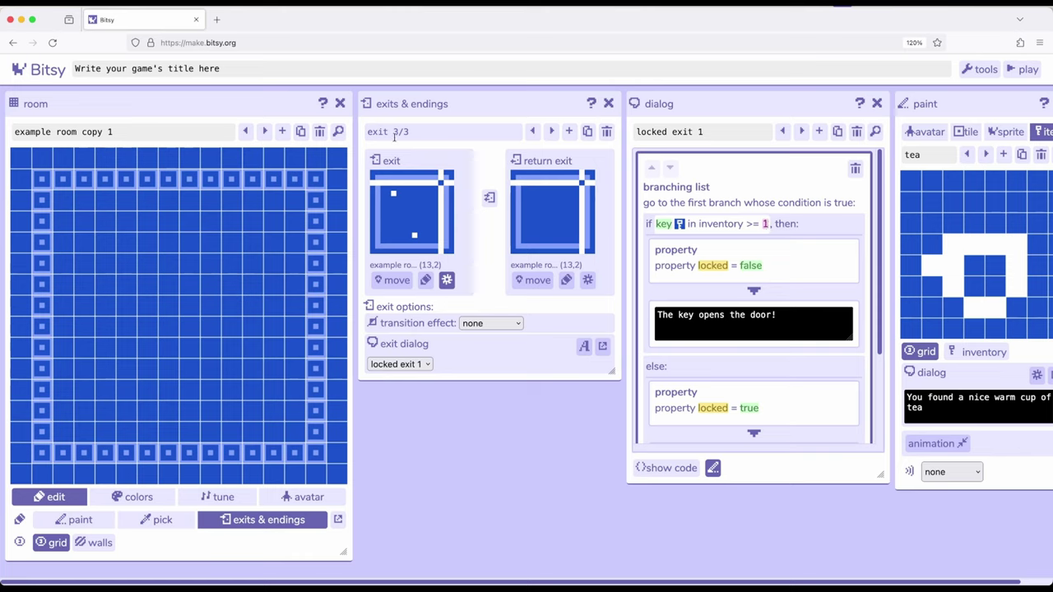
pyautogui.click(246, 132)
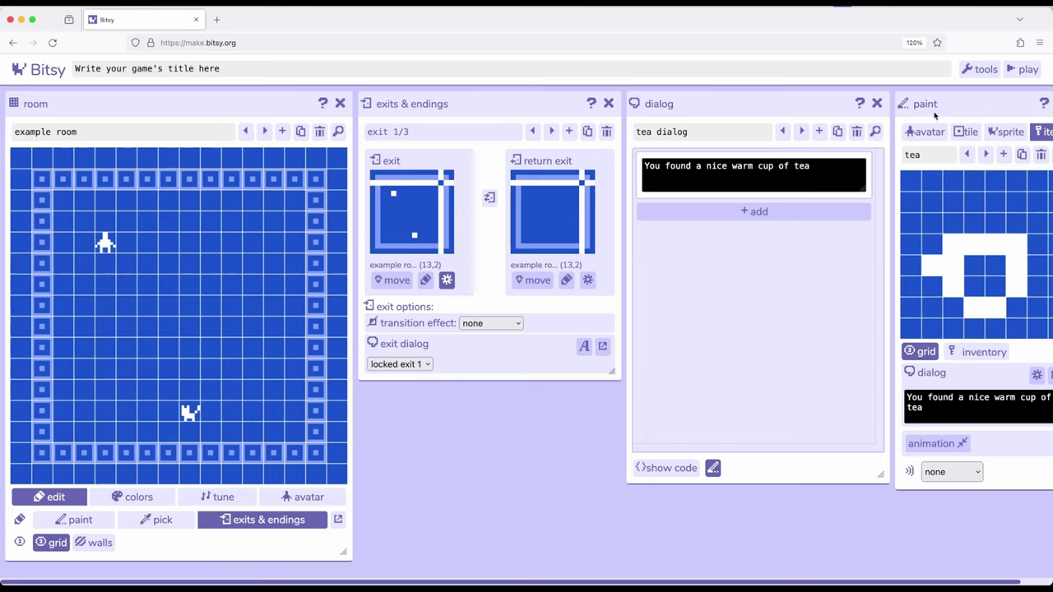
# - Close the dialog editor, select the key item, and clear its dialog text
pyautogui.click(877, 104)
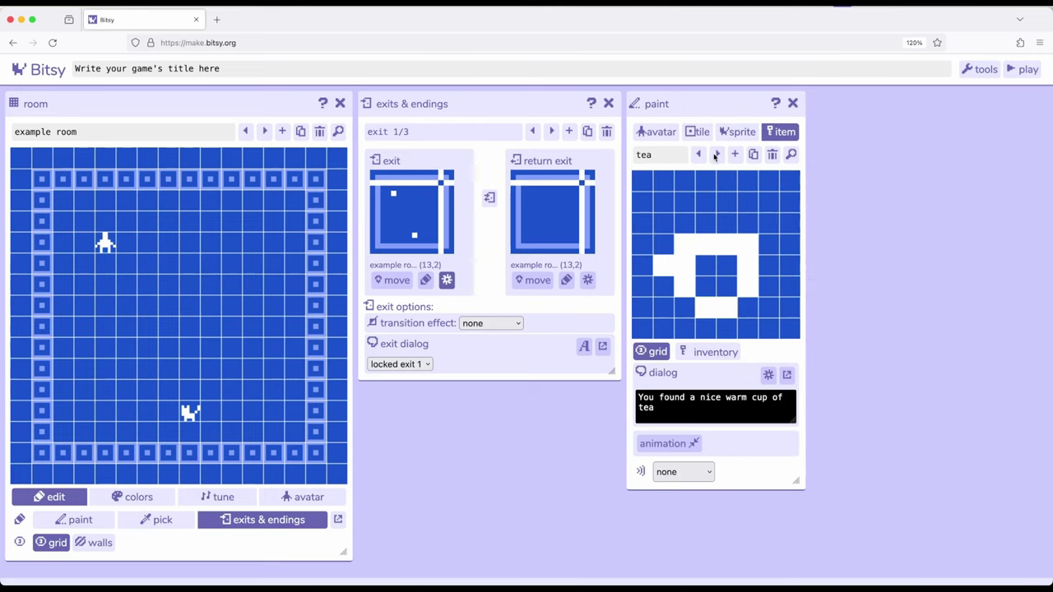
pyautogui.click(718, 154)
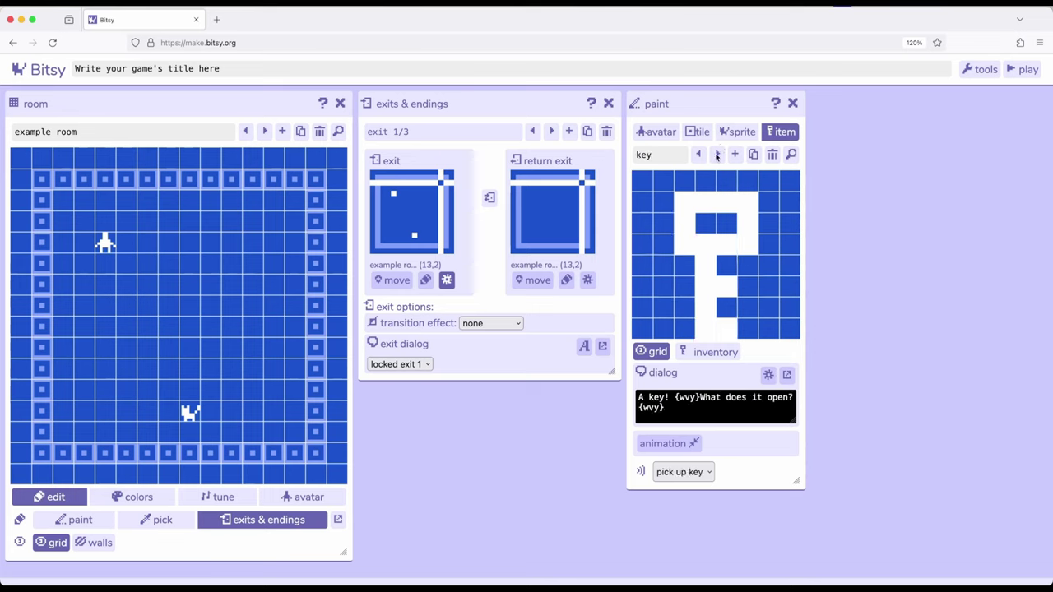
pyautogui.click(669, 397)
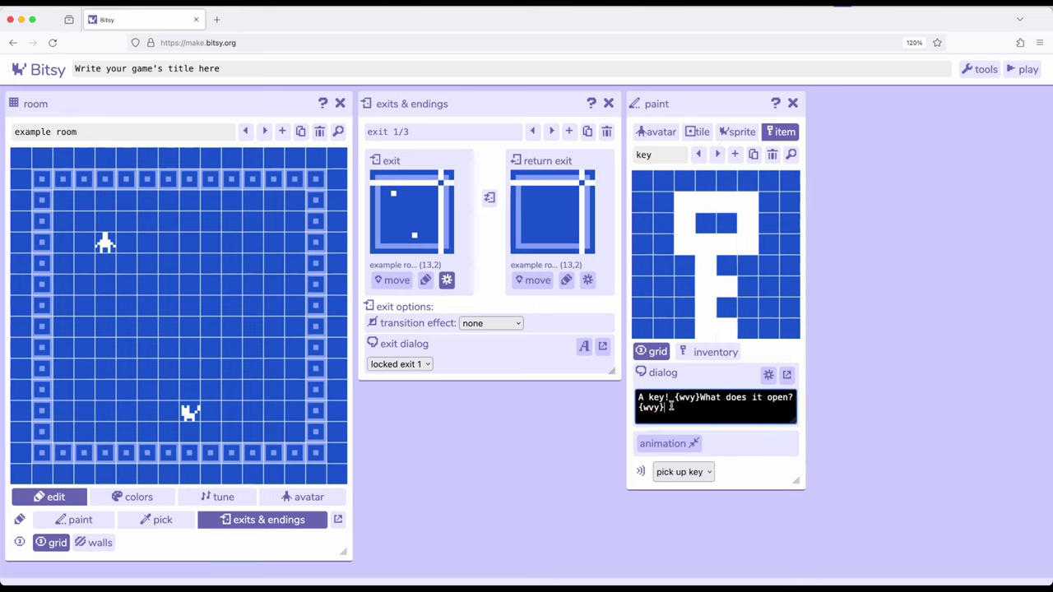
pyautogui.hotkey('ctrl', 'a')
pyautogui.press('BackSpace')
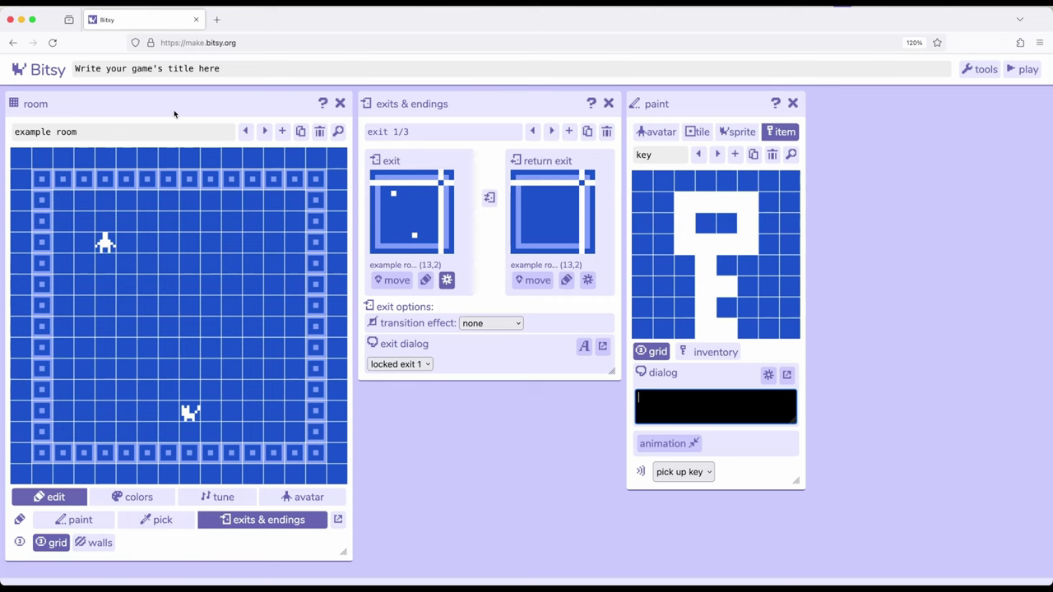
# - Place the key item in the example room just right of centre
pyautogui.moveTo(175, 104); pyautogui.dragTo(173, 106)
pyautogui.click(86, 525)
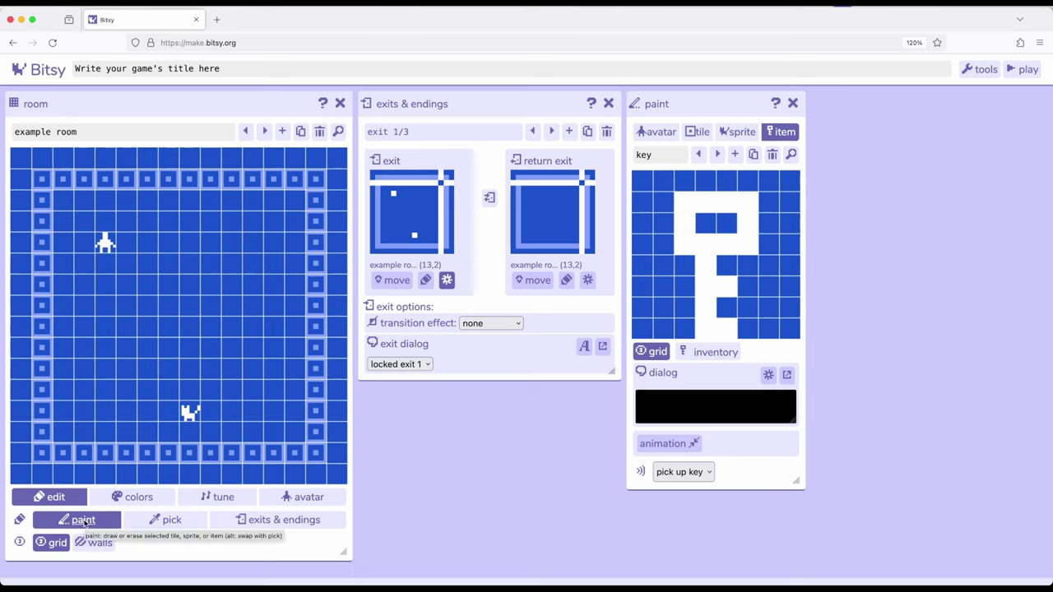
pyautogui.click(252, 306)
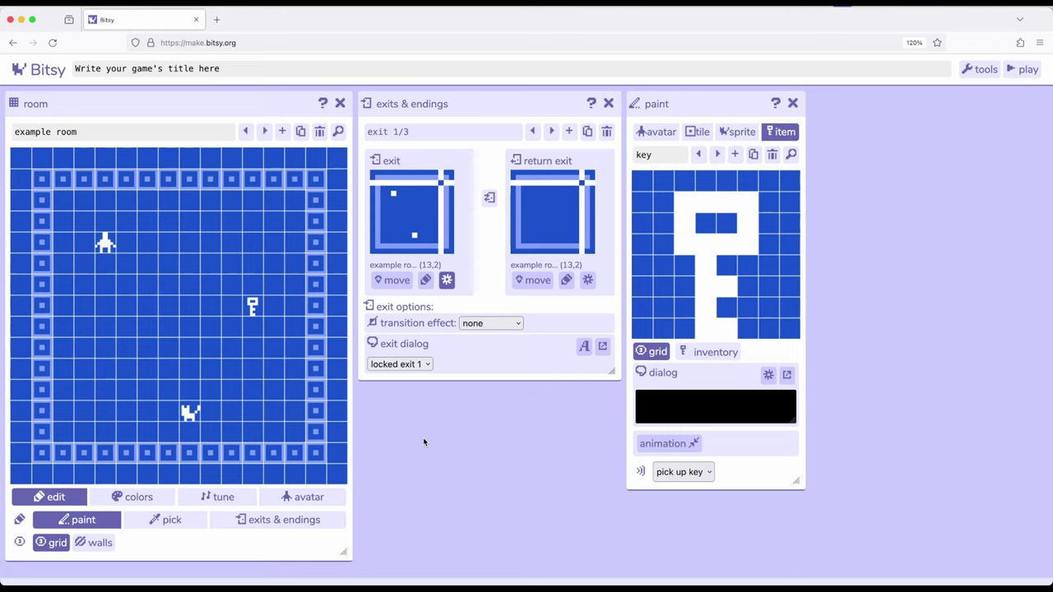
pyautogui.click(1020, 70)
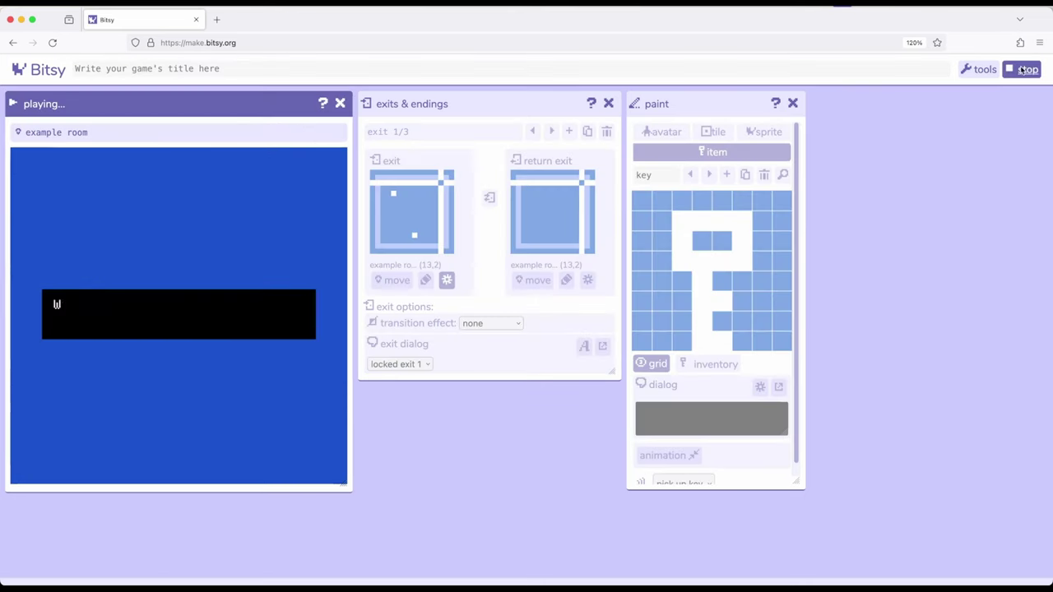
pyautogui.click(228, 282)
pyautogui.press('Right')
pyautogui.press('Right')
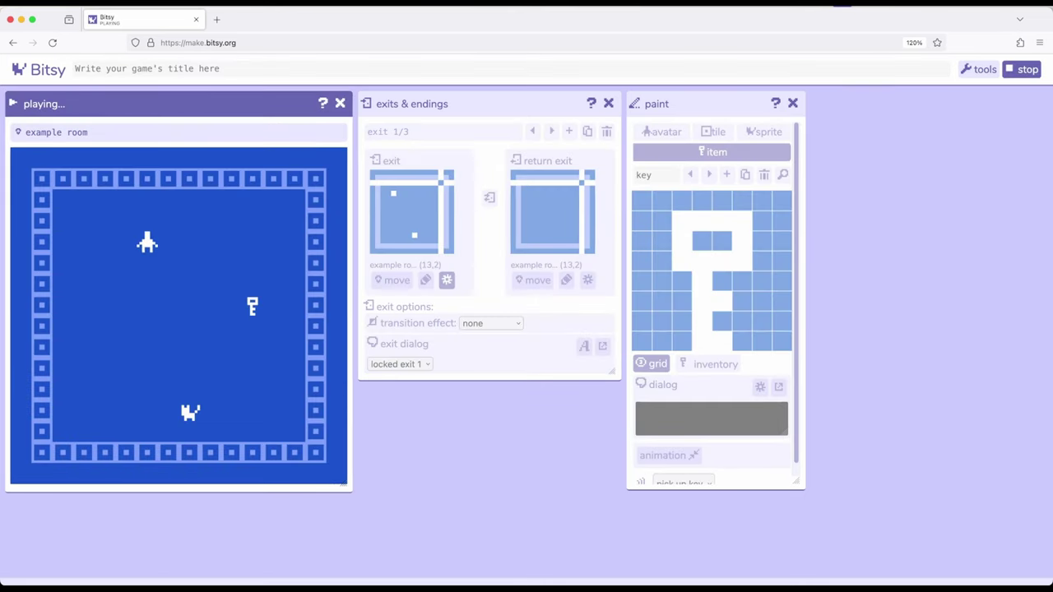
pyautogui.press('Down')
pyautogui.press('Down')
pyautogui.press('Down')
pyautogui.press('Right')
pyautogui.press('Right')
pyautogui.press('Right')
pyautogui.press('Right')
pyautogui.press('Right')
pyautogui.press('Right')
pyautogui.press('Down')
pyautogui.press('Left')
pyautogui.press('Up')
pyautogui.press('Up')
pyautogui.press('Up')
pyautogui.press('Up')
pyautogui.press('Up')
pyautogui.press('Up')
pyautogui.press('Right')
pyautogui.press('Right')
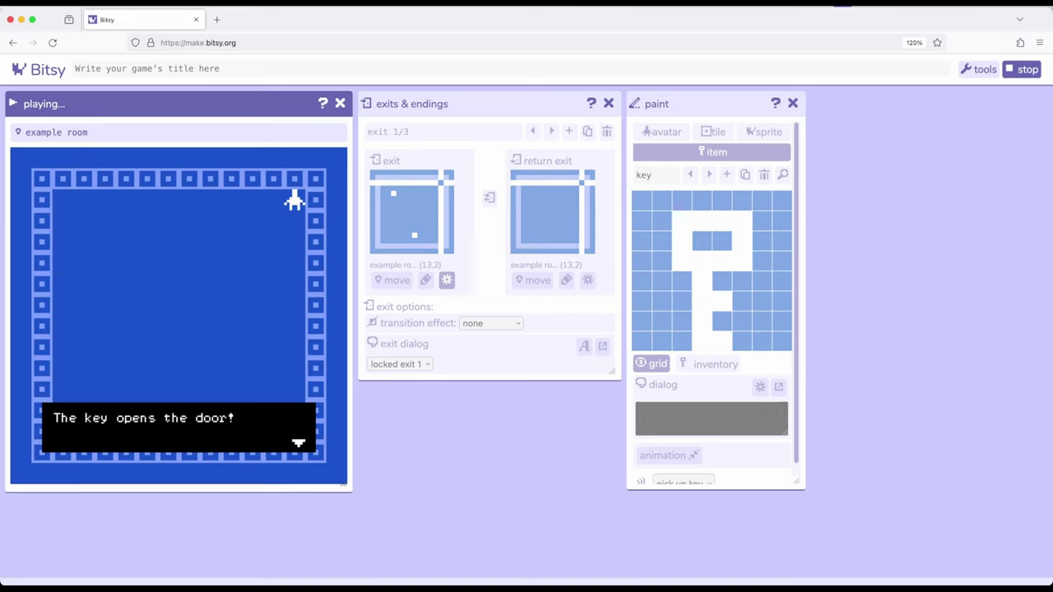
pyautogui.press('space')
pyautogui.press('Down')
pyautogui.press('Down')
pyautogui.press('Left')
pyautogui.press('Left')
pyautogui.press('Left')
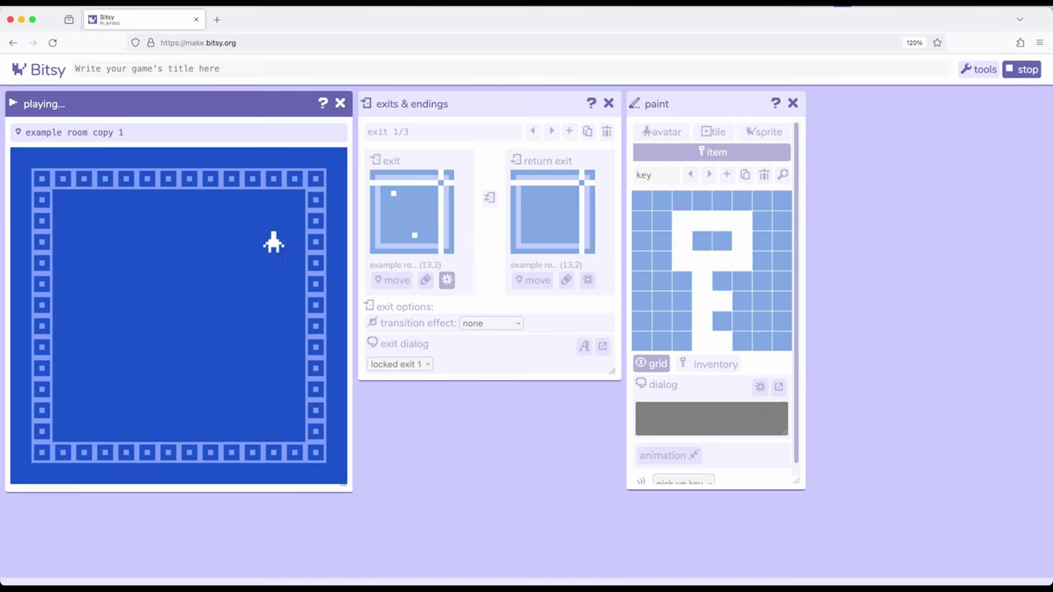
pyautogui.press('Right')
pyautogui.press('Right')
pyautogui.press('Right')
pyautogui.press('Up')
pyautogui.press('Left')
pyautogui.press('Left')
pyautogui.press('Left')
pyautogui.press('Right')
pyautogui.press('Right')
pyautogui.press('Right')
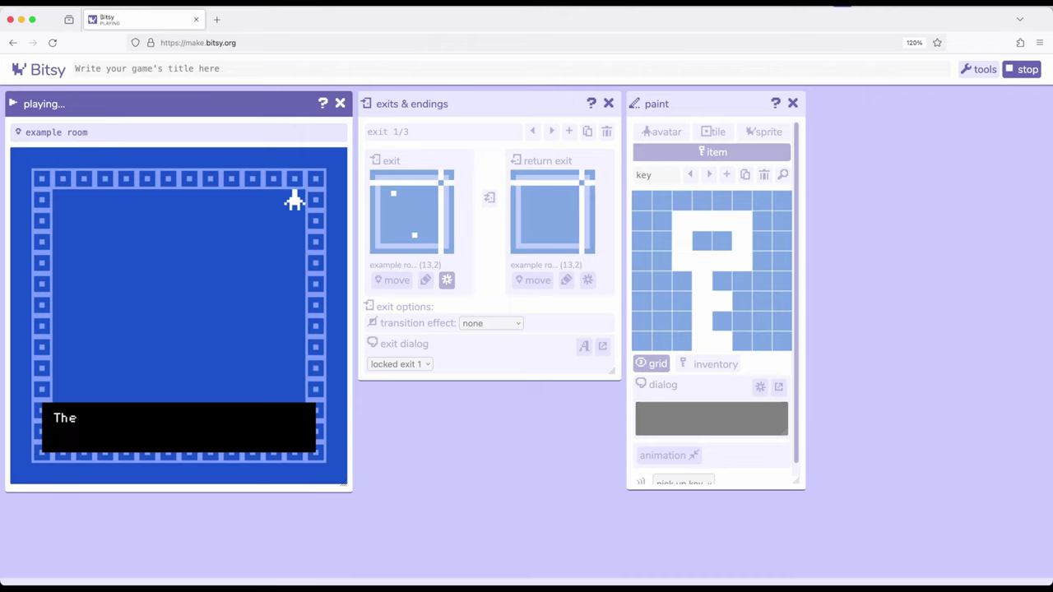
pyautogui.press('space')
pyautogui.press('Down')
pyautogui.press('Down')
pyautogui.press('Left')
pyautogui.press('Left')
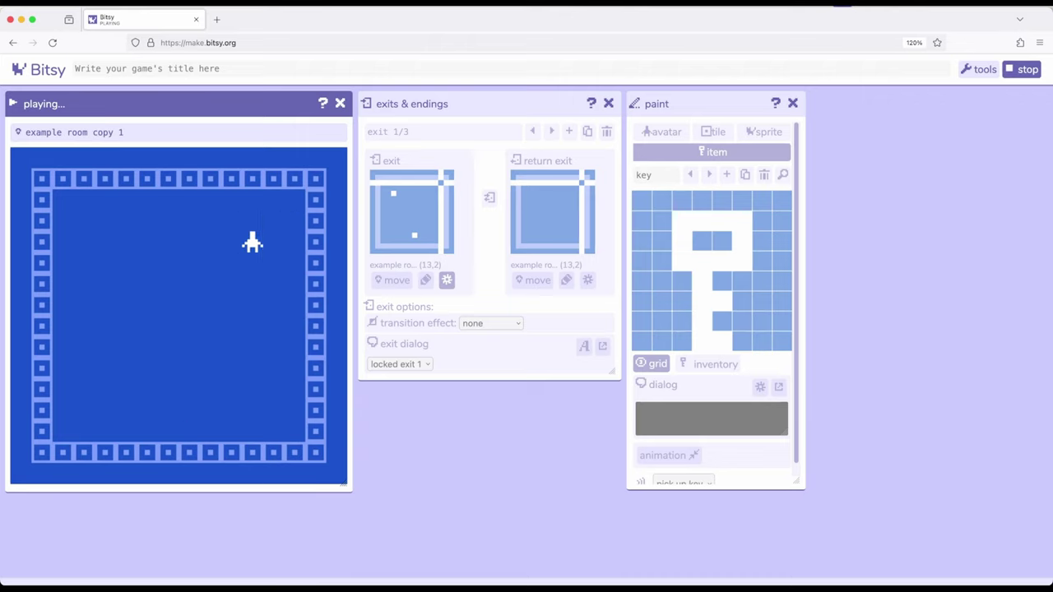
pyautogui.press('Left')
pyautogui.press('Left')
pyautogui.press('Down')
pyautogui.press('Down')
pyautogui.press('Left')
pyautogui.press('Down')
pyautogui.press('Left')
pyautogui.click(1015, 70)
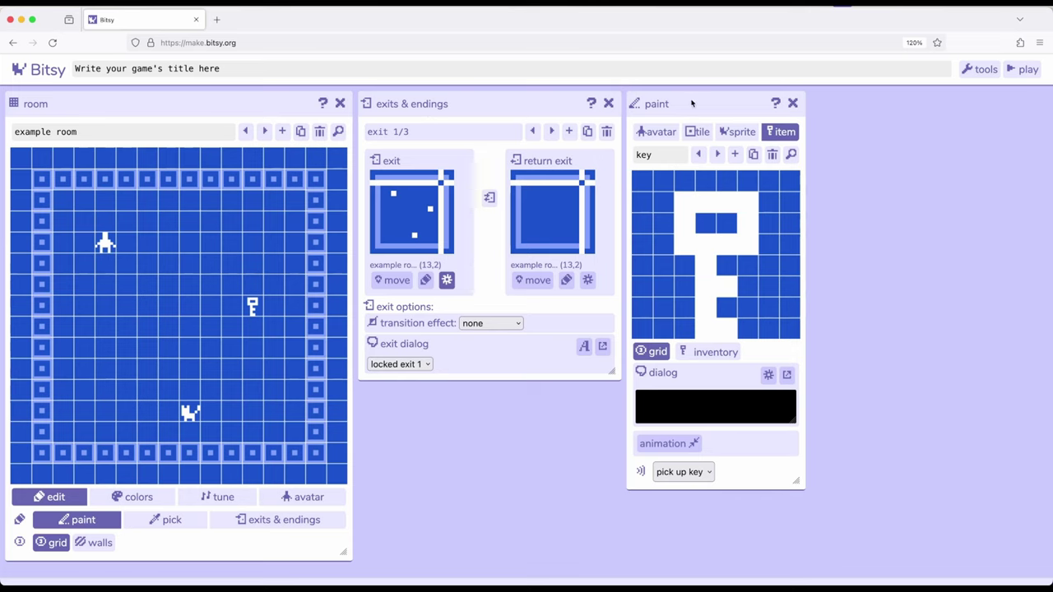
pyautogui.moveTo(695, 102); pyautogui.dragTo(695, 103)
# - Duplicate the key as 'key2' with one extra white pixel and place it in example room copy 1
pyautogui.click(754, 155)
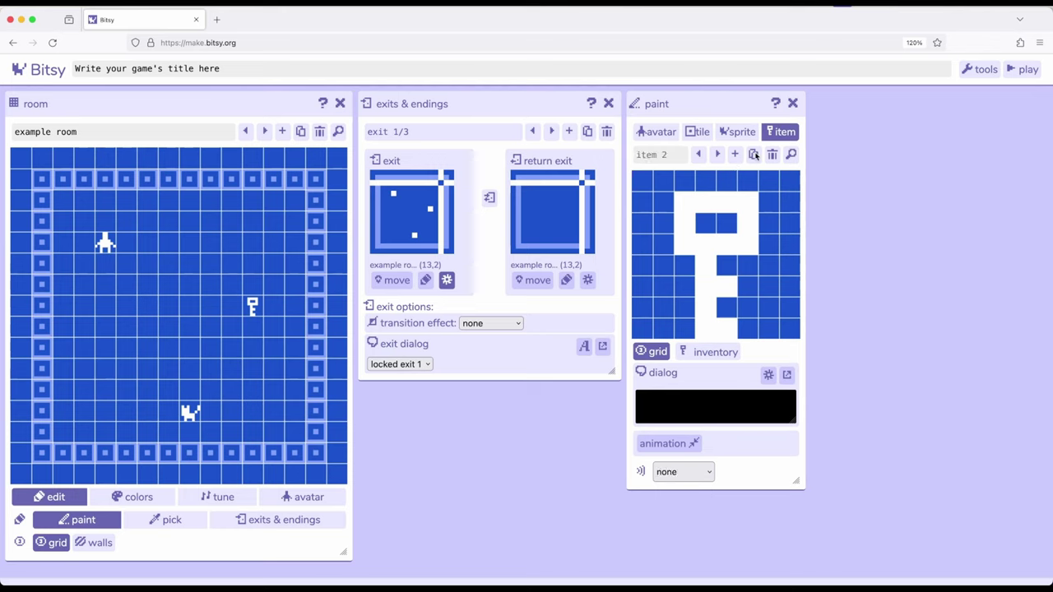
pyautogui.click(652, 154)
pyautogui.write('key2')
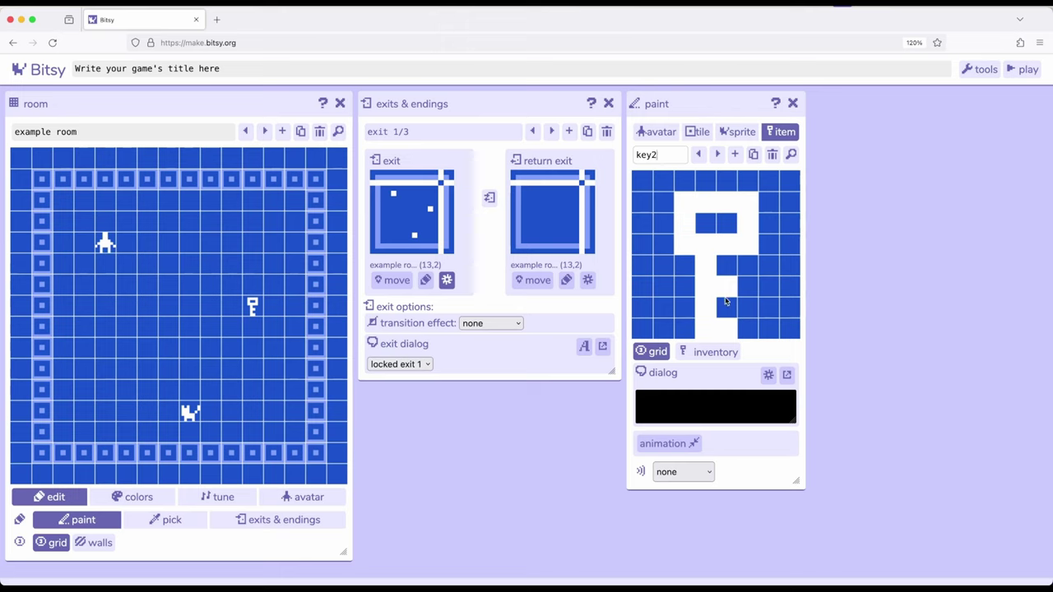
pyautogui.click(768, 345)
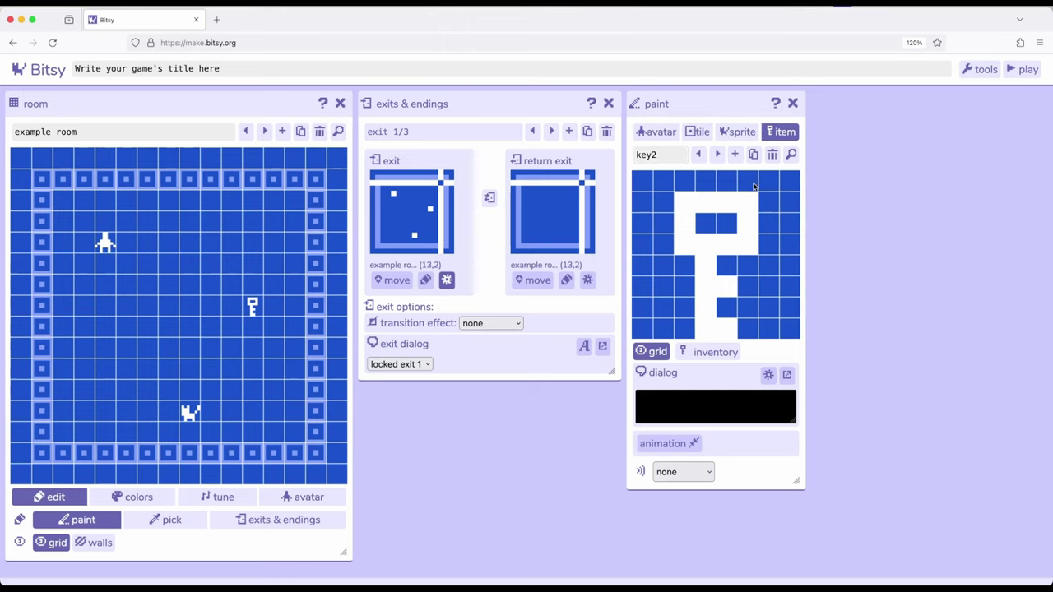
pyautogui.click(683, 288)
pyautogui.click(265, 133)
pyautogui.click(247, 354)
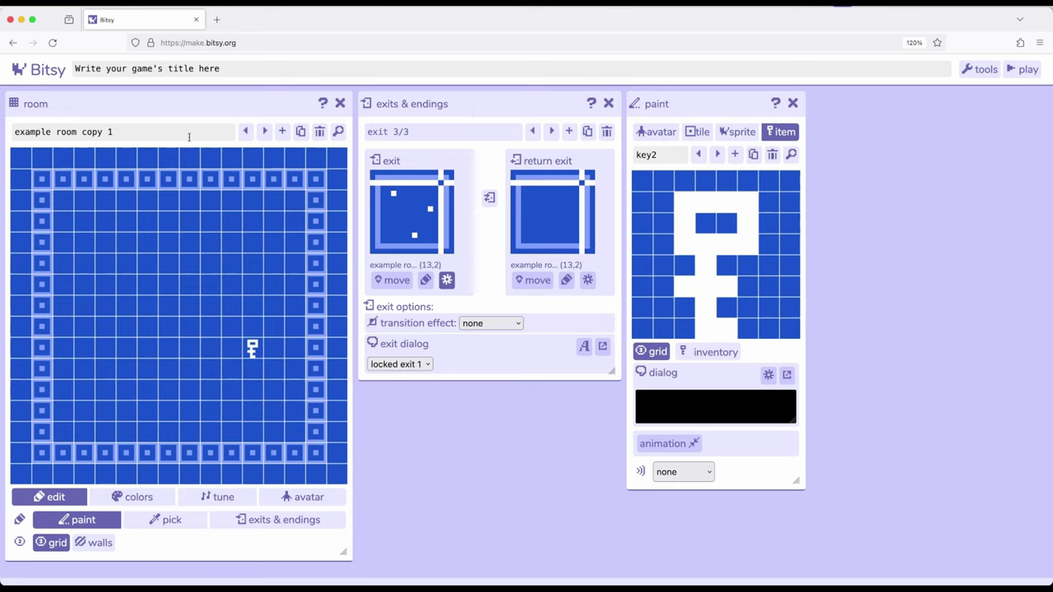
# - Return to the example room and trash exit 1 of 3, bringing up the delete confirmation
pyautogui.click(245, 132)
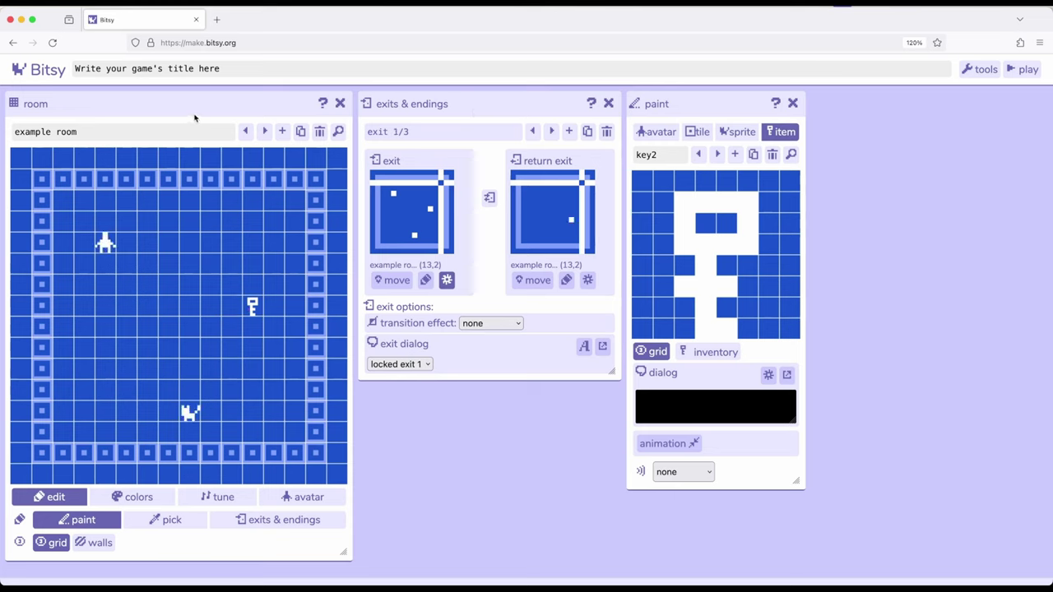
pyautogui.click(607, 134)
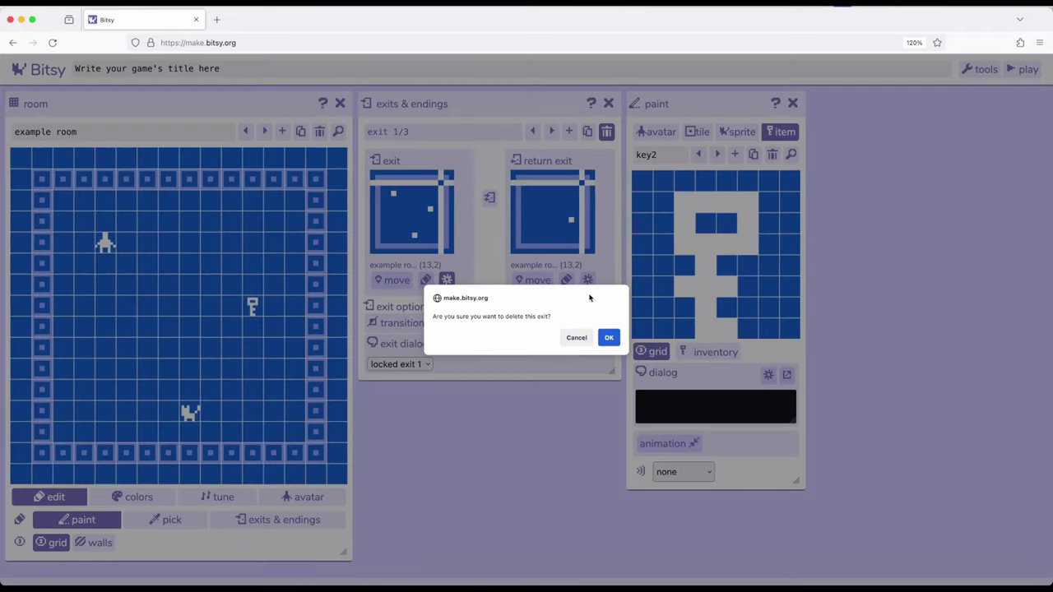
# - Confirm deletion of all three example-room exits one after another
pyautogui.click(606, 338)
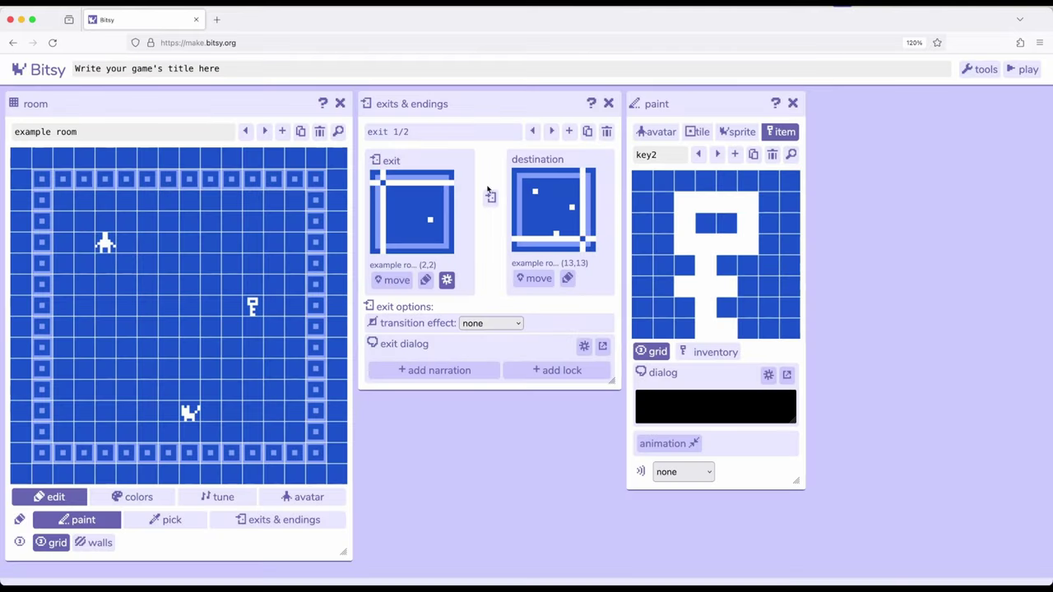
pyautogui.click(606, 131)
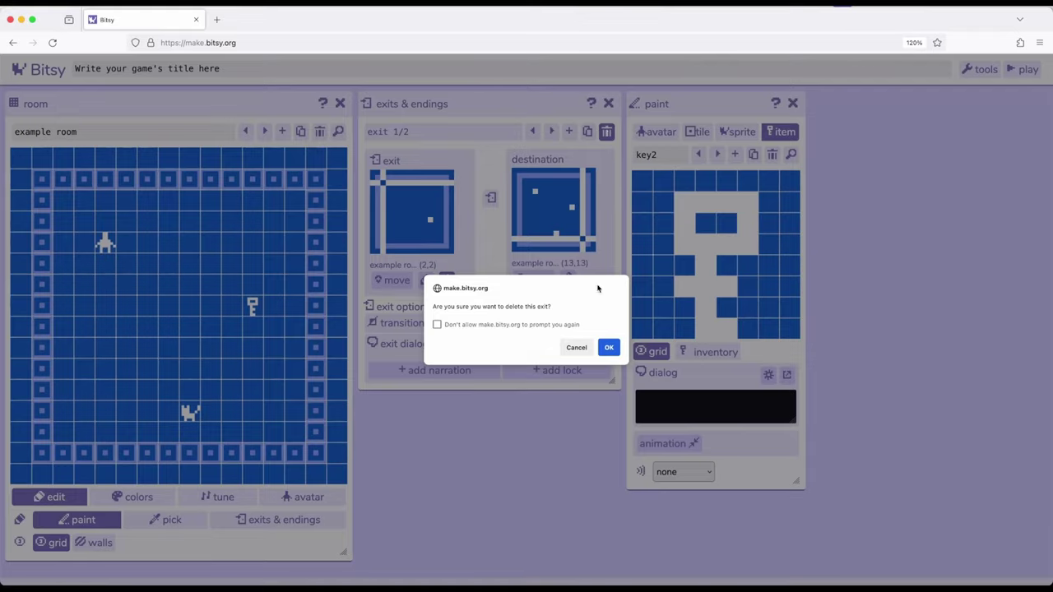
pyautogui.click(601, 341)
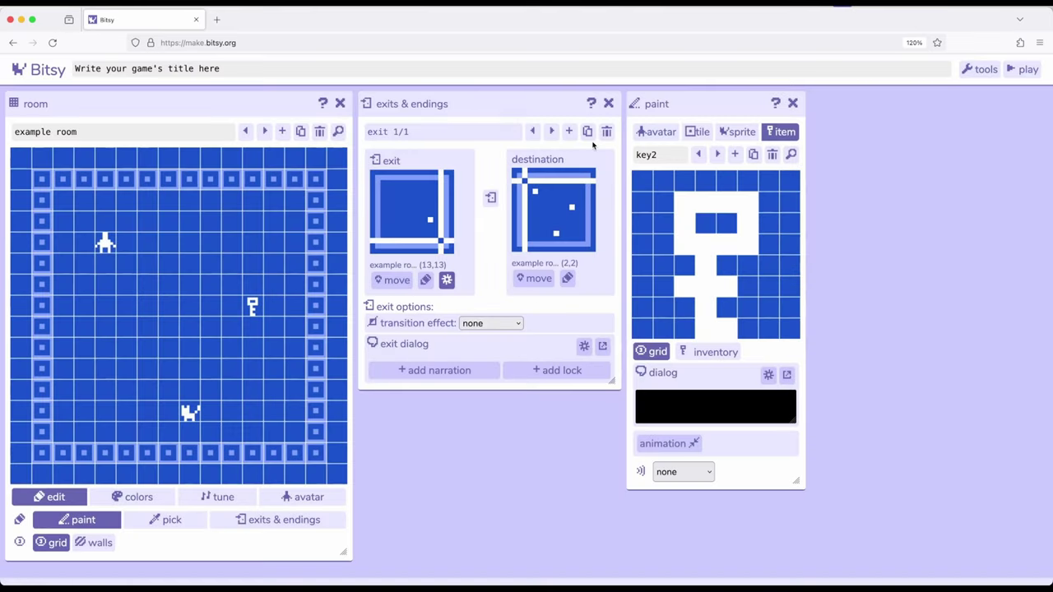
pyautogui.click(606, 131)
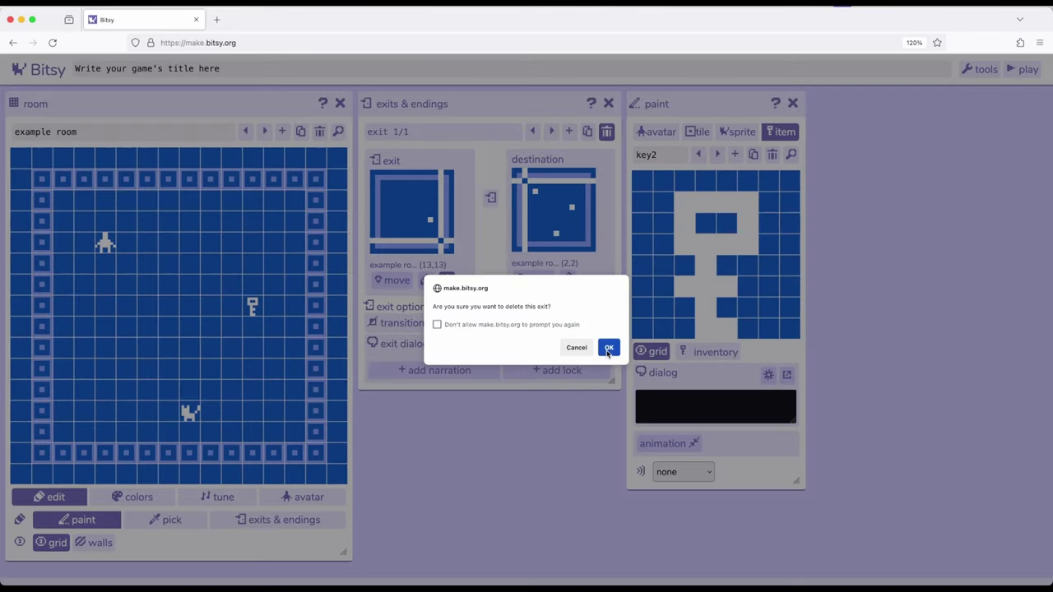
pyautogui.click(608, 348)
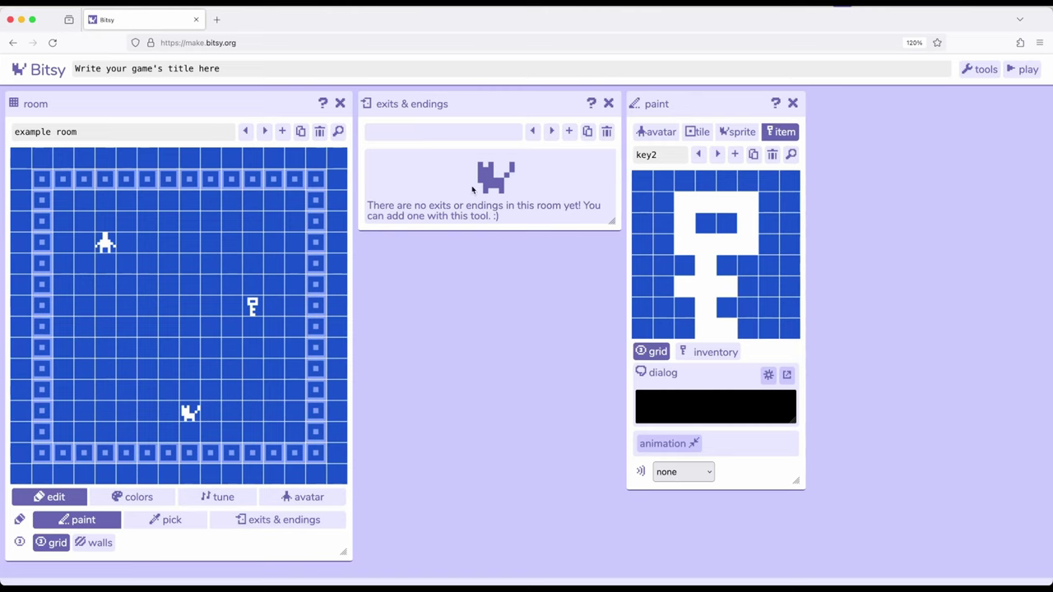
# - Add a one-way exit starting at tile (13,2) of the example room
pyautogui.click(266, 134)
pyautogui.click(246, 133)
pyautogui.click(571, 134)
pyautogui.click(487, 183)
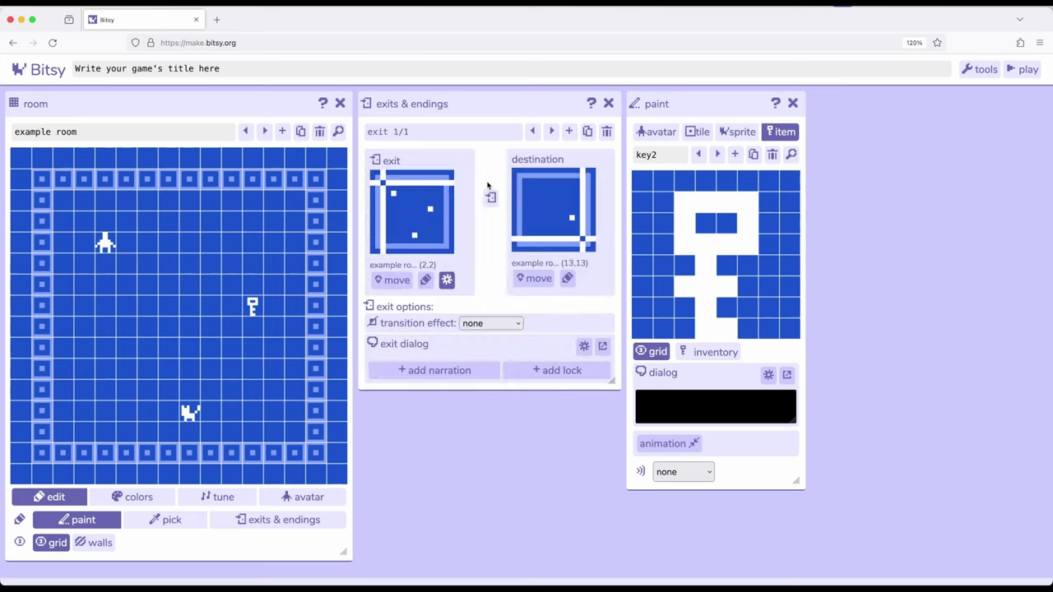
pyautogui.click(398, 281)
pyautogui.click(300, 200)
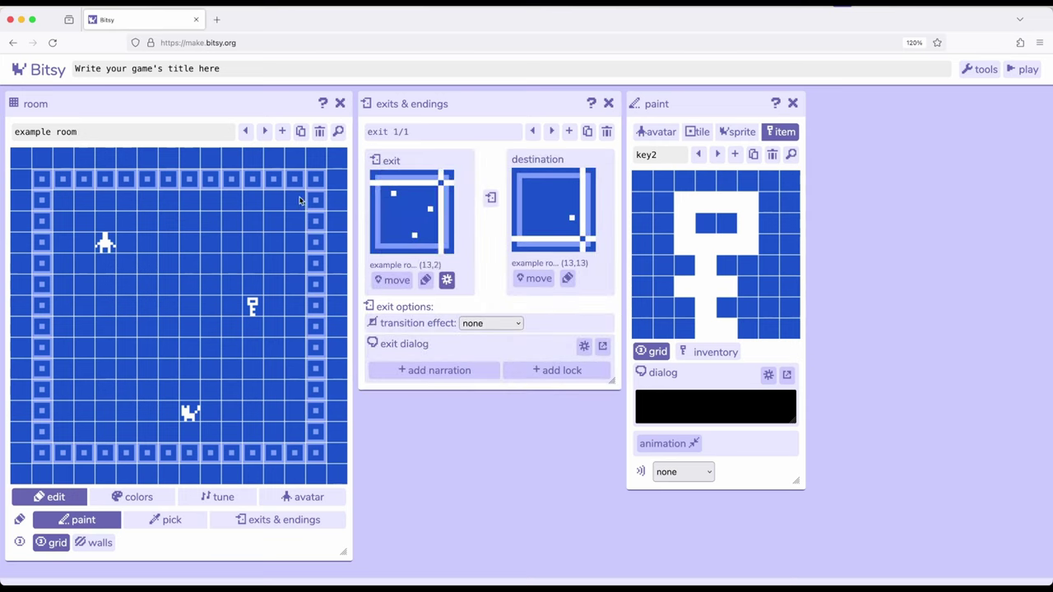
# - Send the exit to tile (13,2) in example room copy 1 and add a lock
pyautogui.click(264, 133)
pyautogui.click(533, 281)
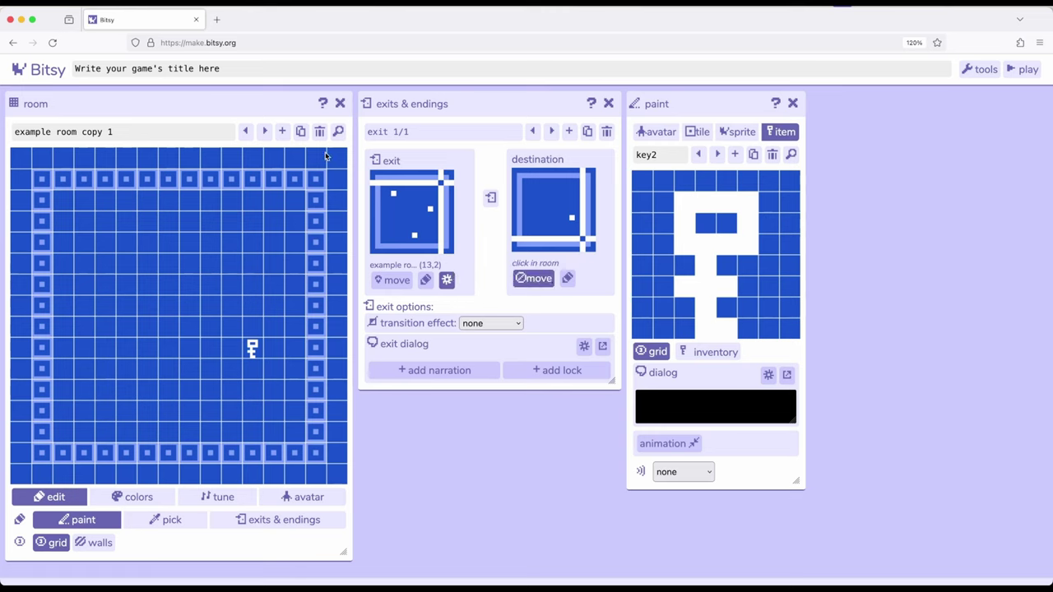
pyautogui.click(292, 199)
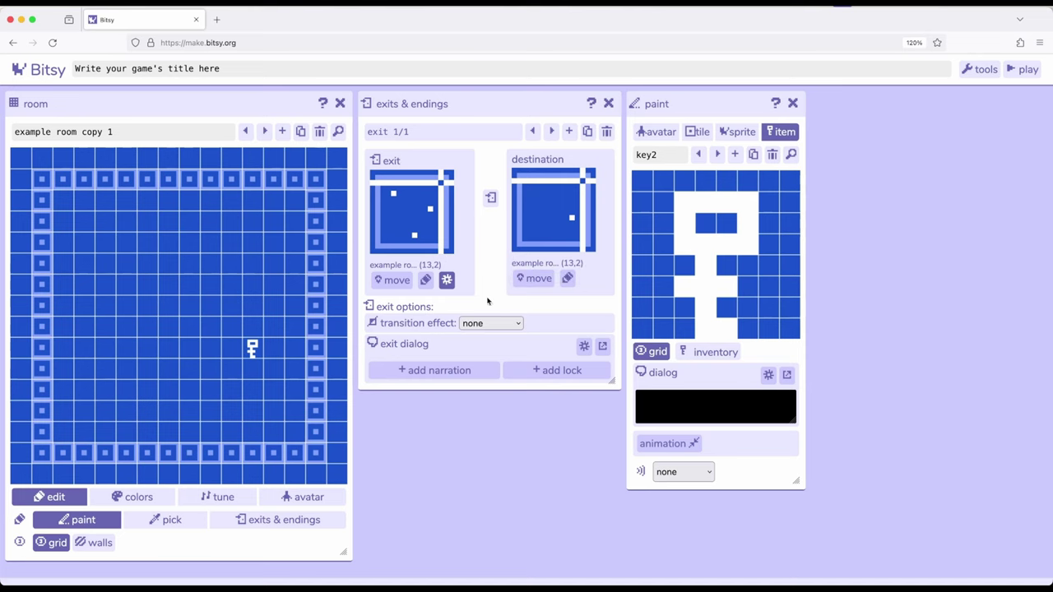
pyautogui.click(555, 371)
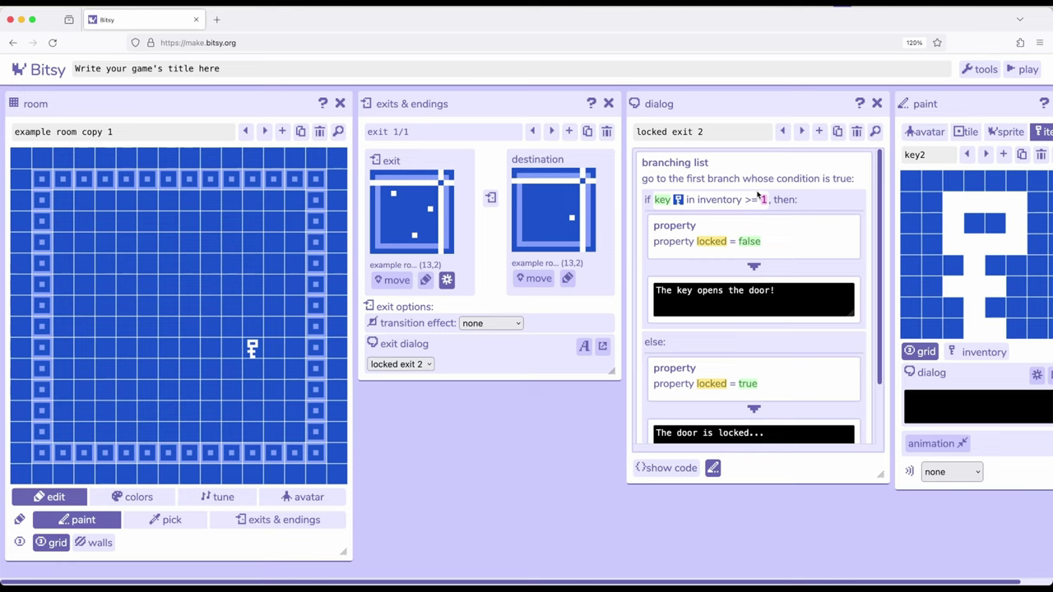
# - Add another one-way exit starting at bottom-left tile (2,13) of example room copy 1
pyautogui.click(570, 131)
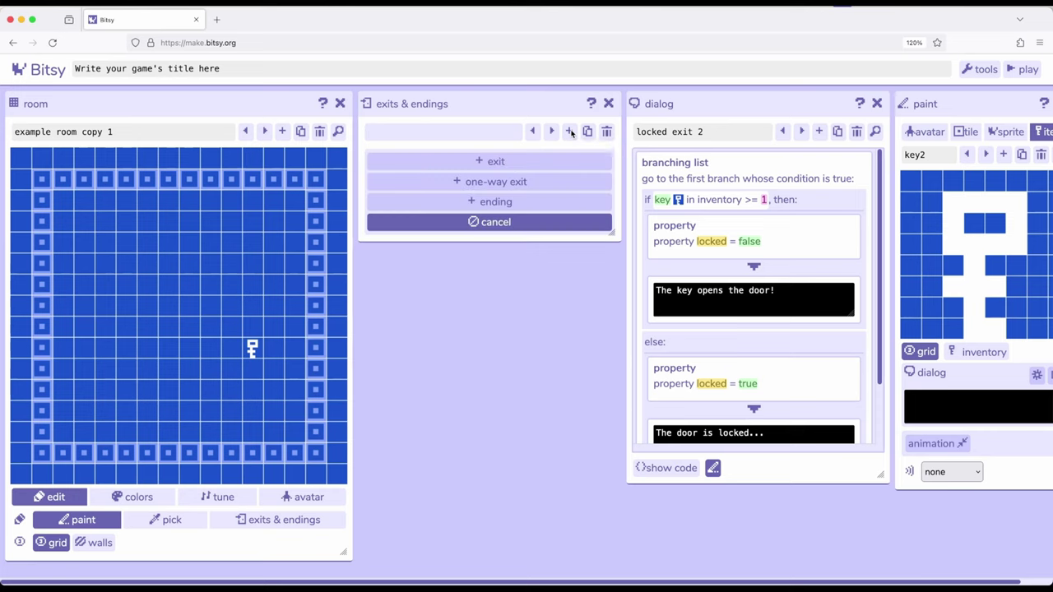
pyautogui.click(494, 182)
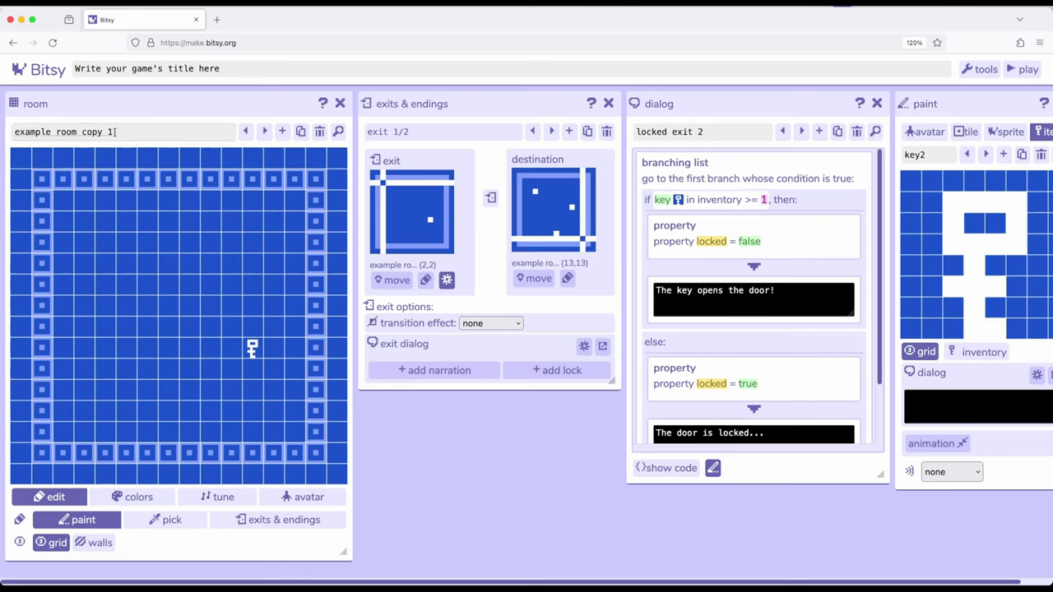
pyautogui.click(391, 281)
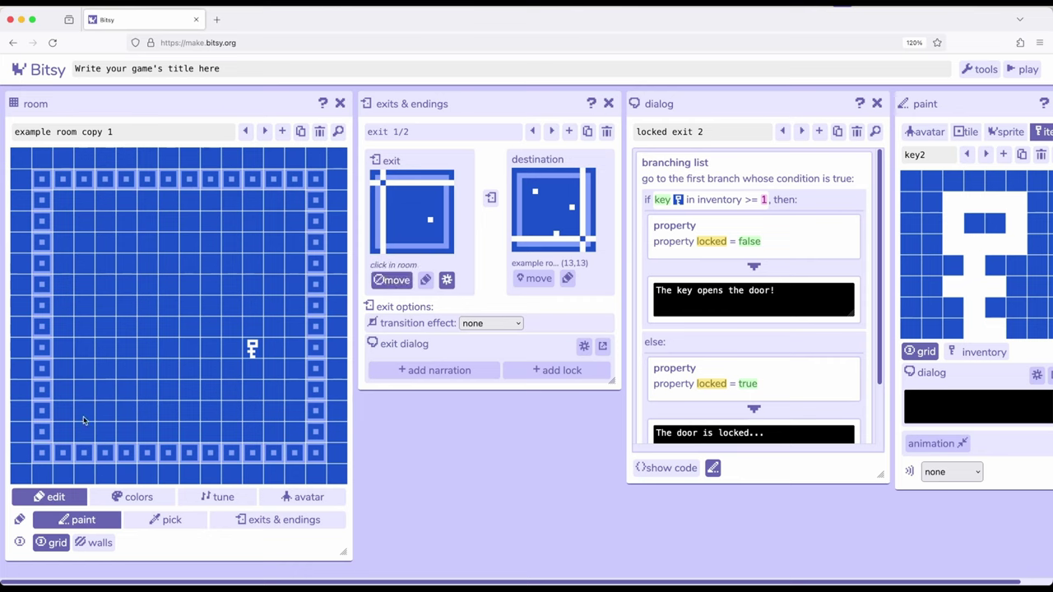
pyautogui.click(68, 437)
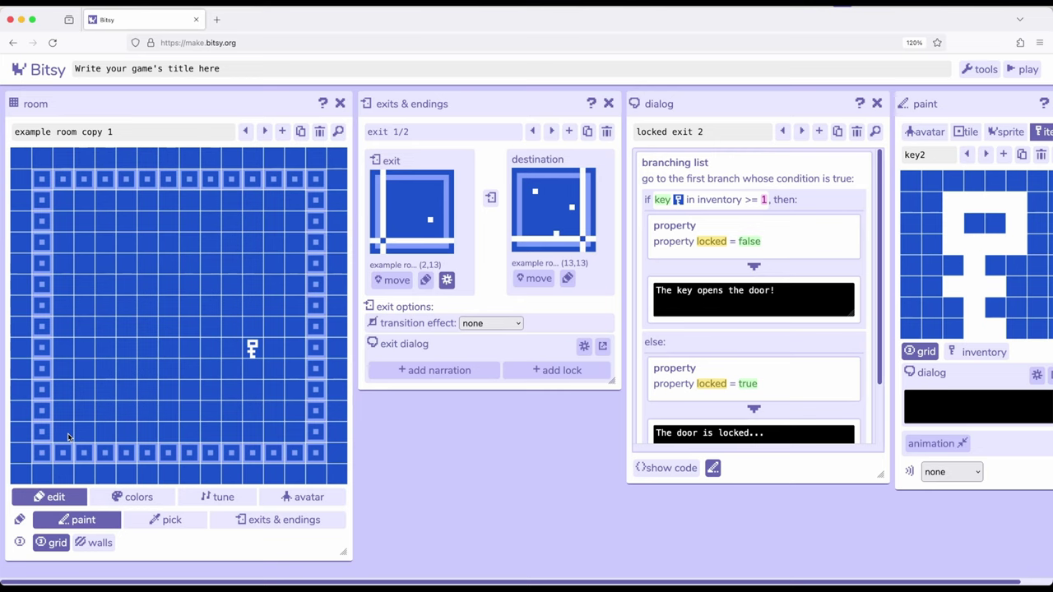
# - Send that exit to tile (2,13) in the example room and add a lock
pyautogui.click(245, 132)
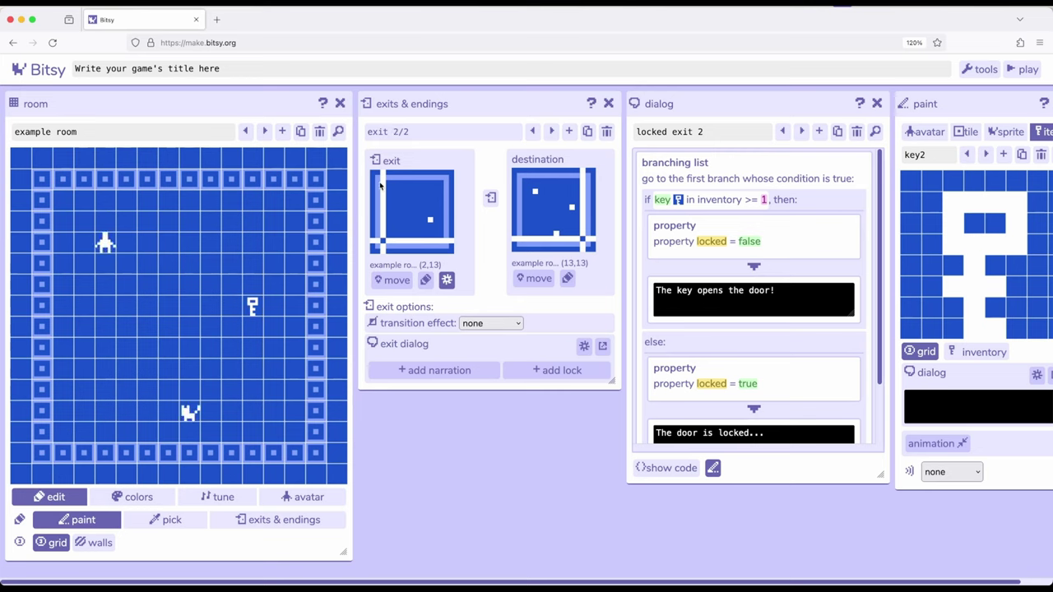
pyautogui.click(535, 279)
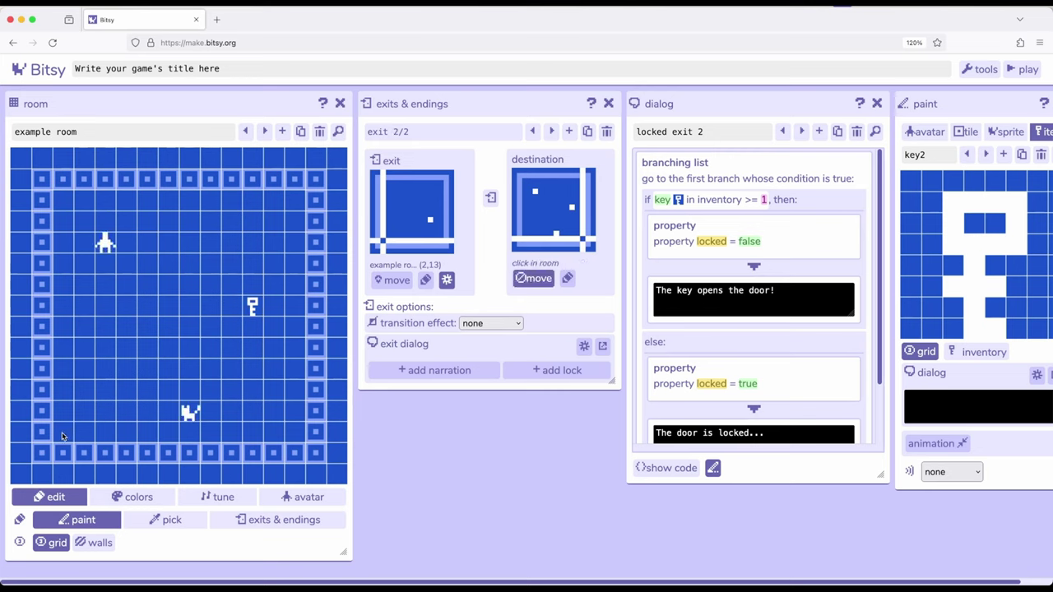
pyautogui.click(62, 437)
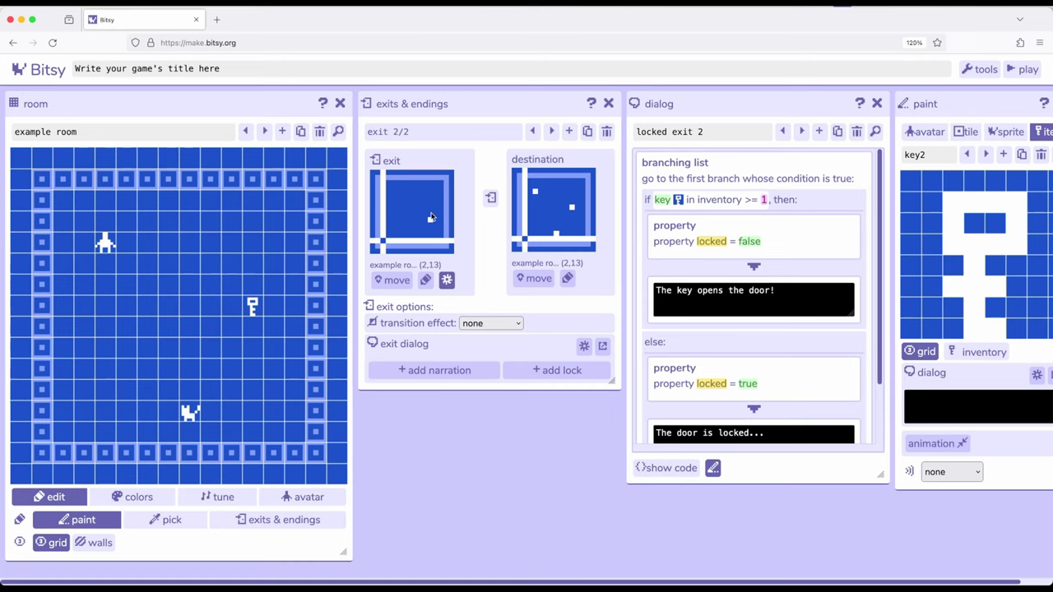
pyautogui.click(556, 372)
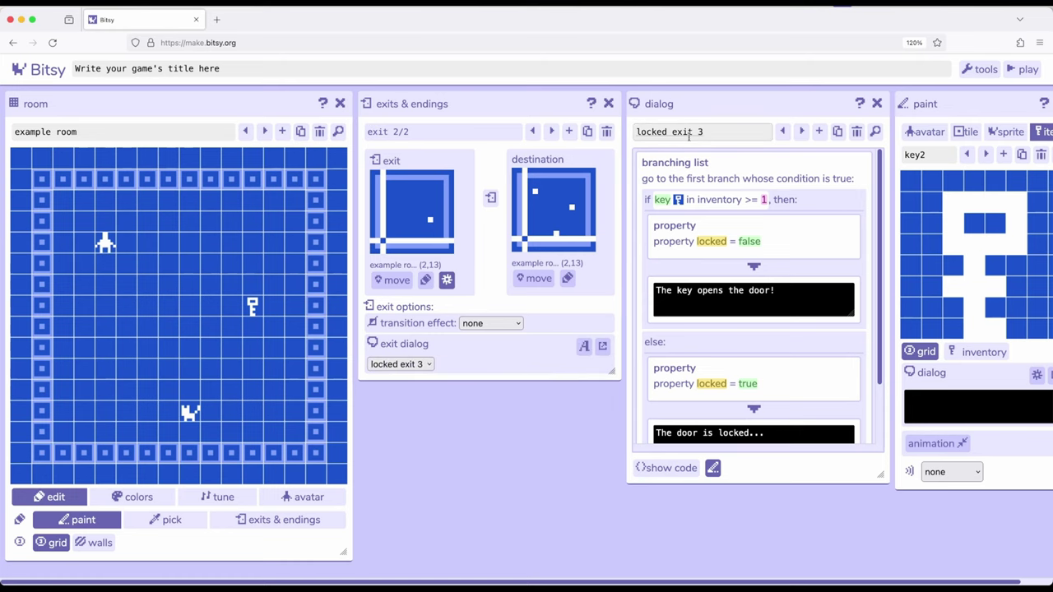
# - Change the 'locked exit 3' condition to check for key2 instead of key
pyautogui.click(701, 199)
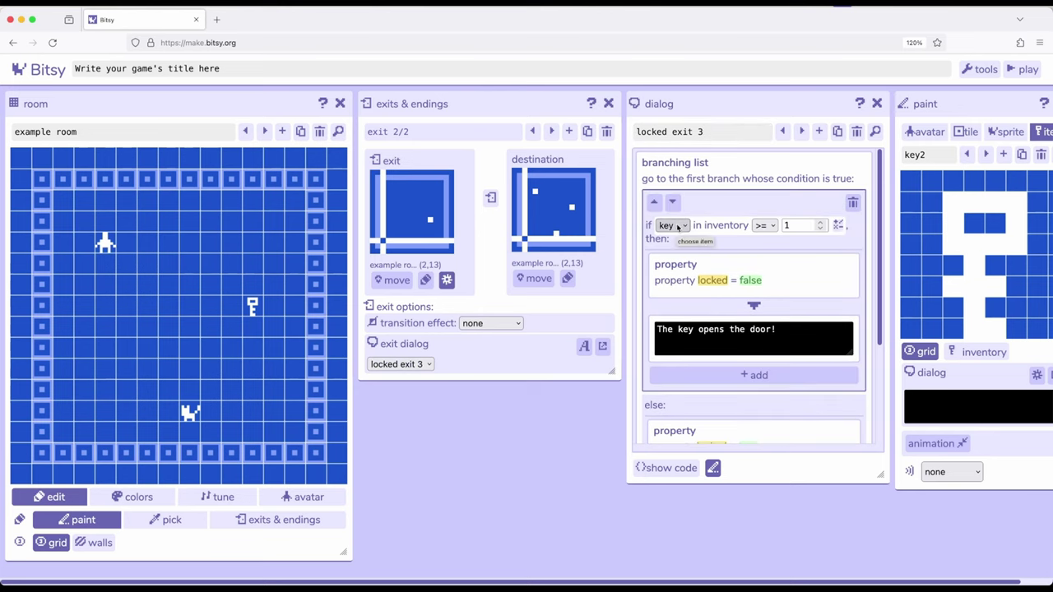
pyautogui.click(677, 226)
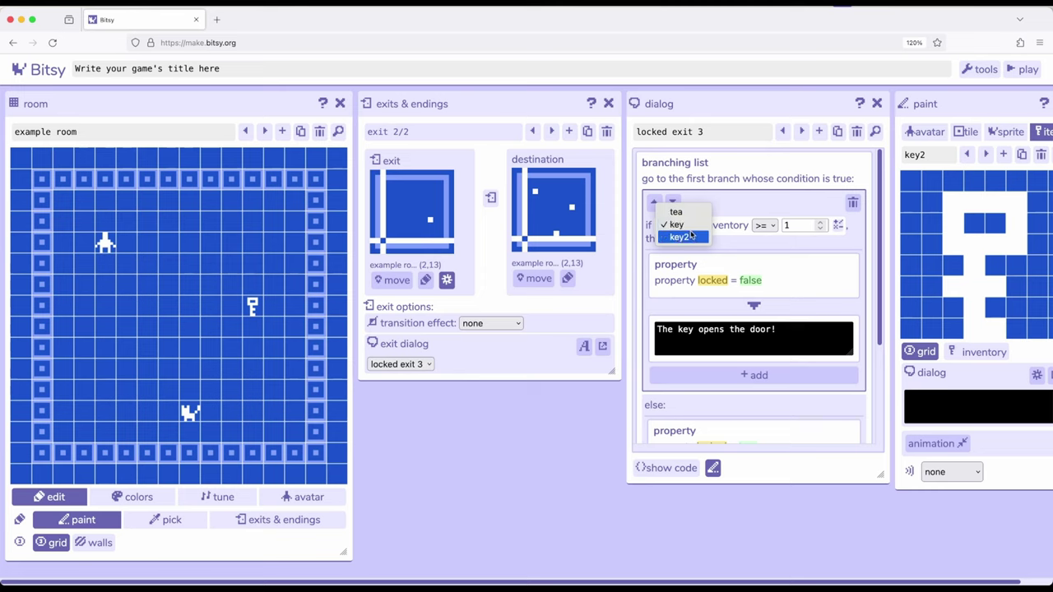
pyautogui.click(692, 238)
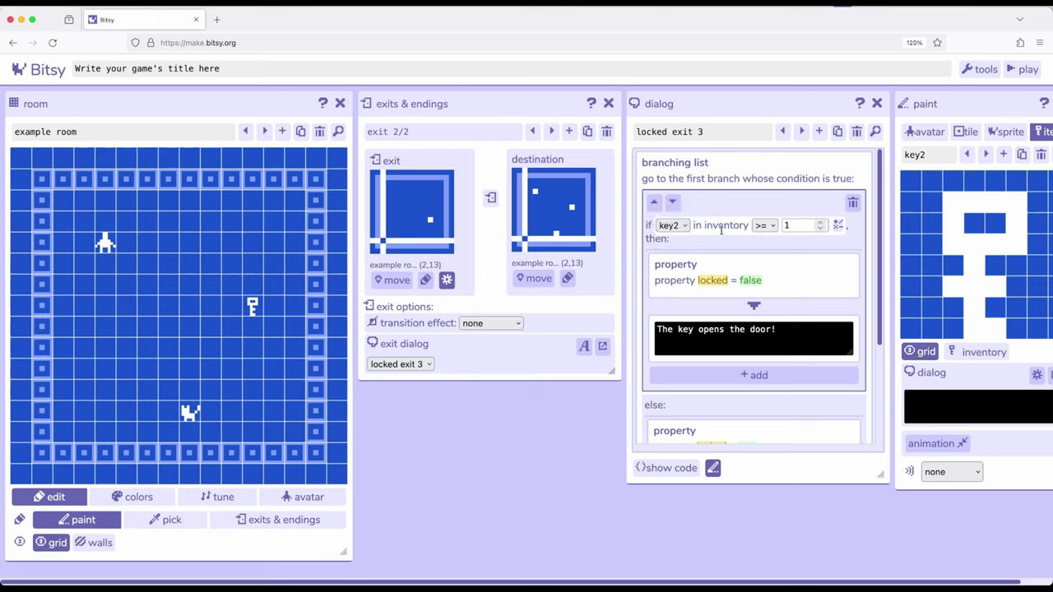
pyautogui.scroll(-3, 751, 273)
pyautogui.scroll(3, 761, 287)
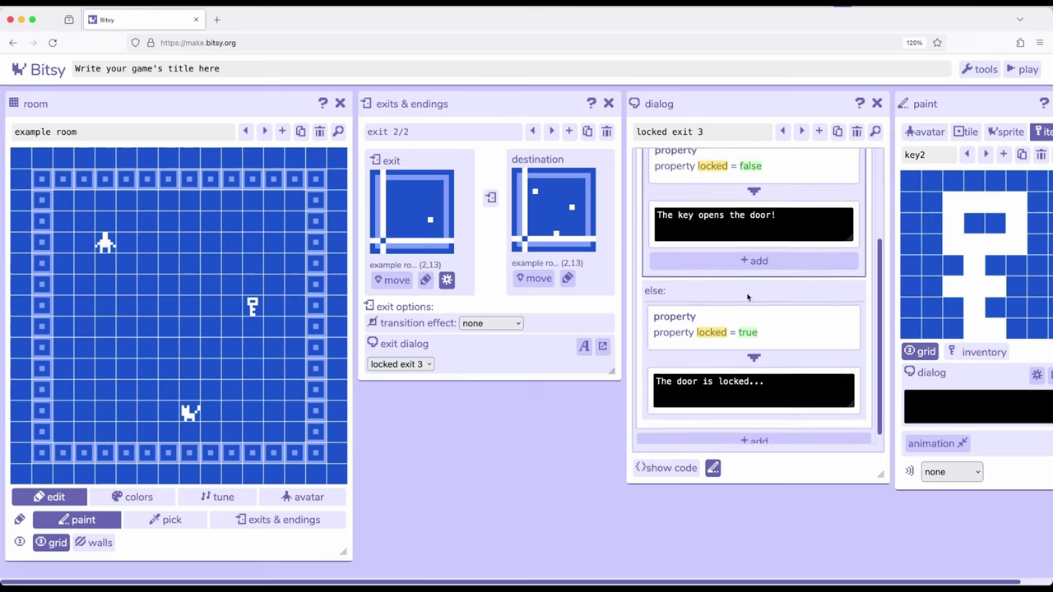
pyautogui.scroll(-3, 761, 296)
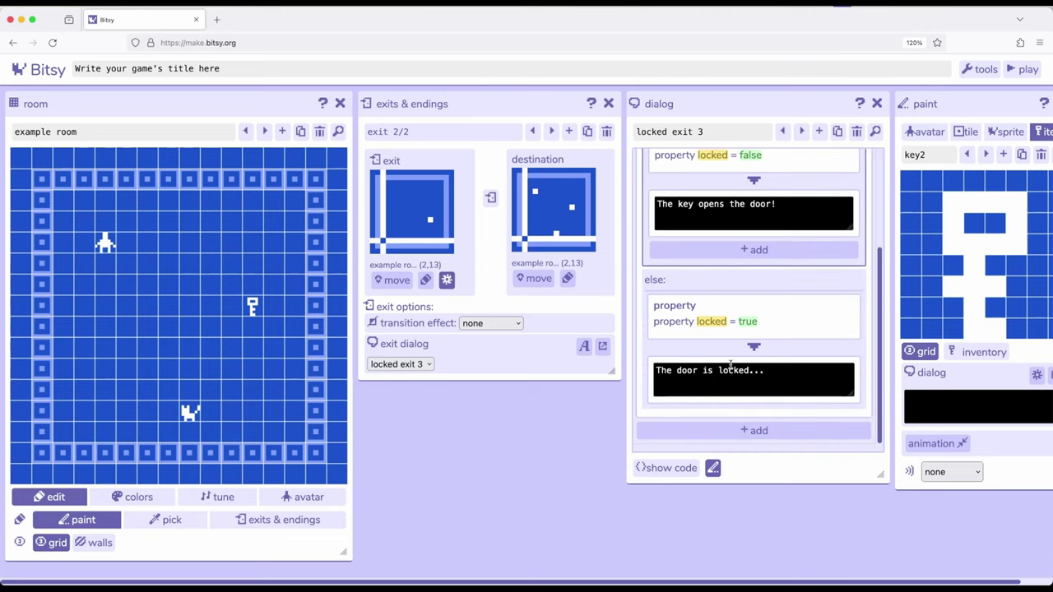
pyautogui.scroll(1, 739, 323)
pyautogui.scroll(2, 739, 323)
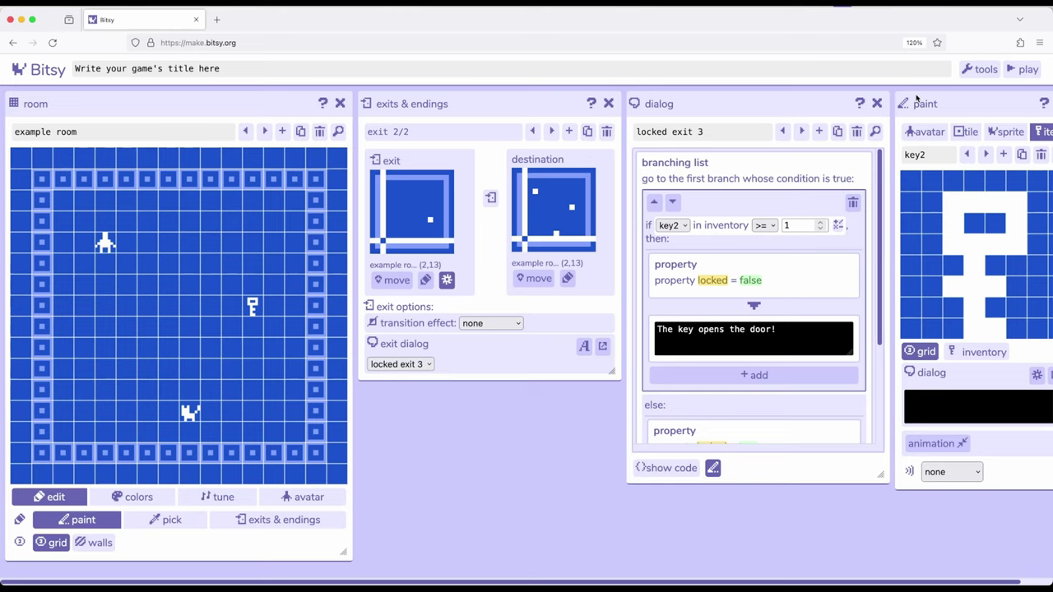
# - Play the game, get refused at the locked exit, grab the key, and pass into the second room
pyautogui.click(1022, 70)
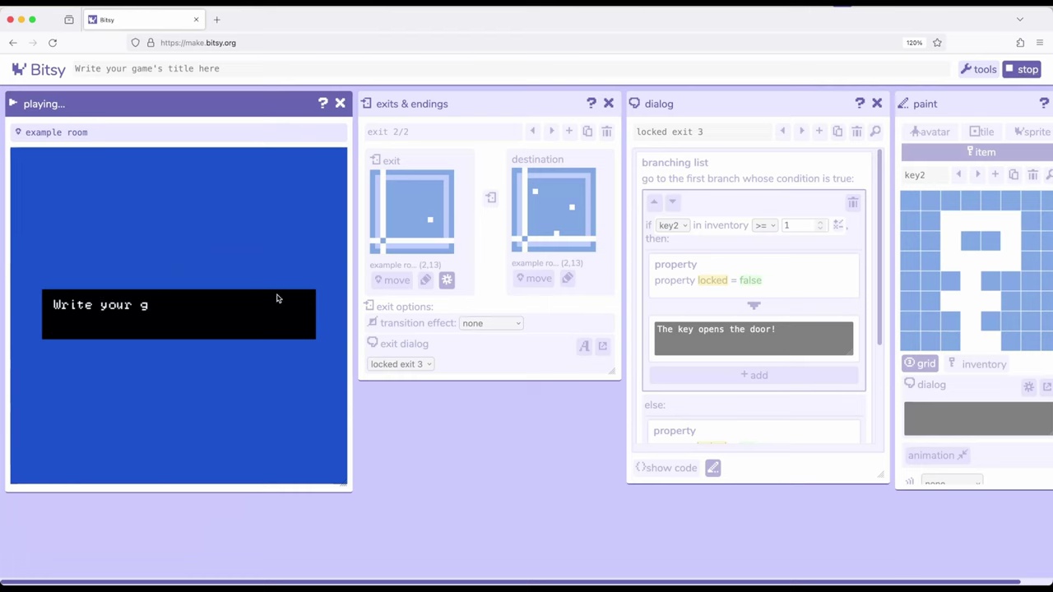
pyautogui.press('space')
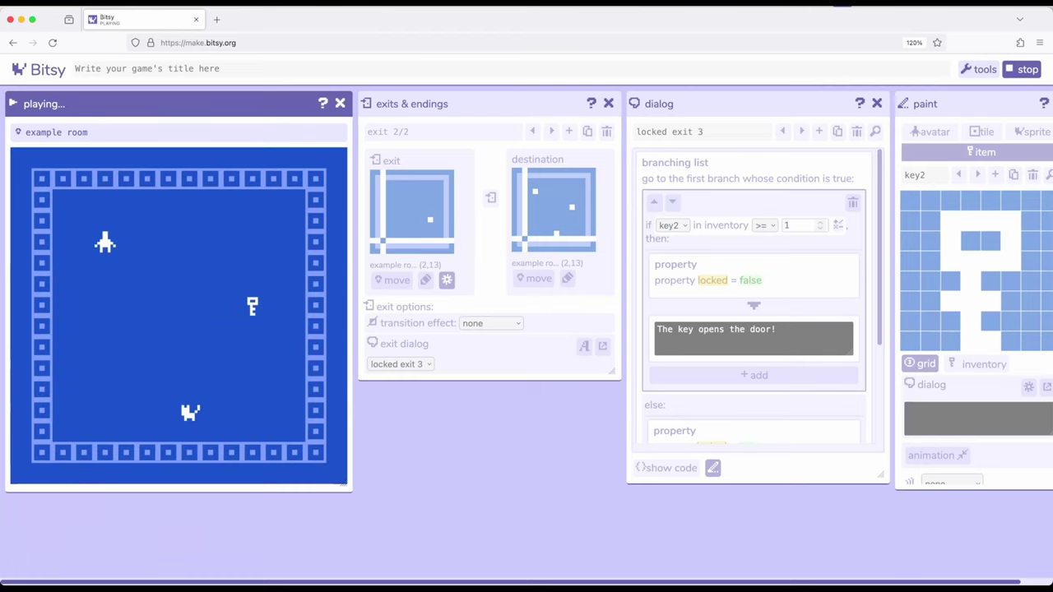
pyautogui.press('Down')
pyautogui.press('Down')
pyautogui.press('Down')
pyautogui.press('Down')
pyautogui.press('Down')
pyautogui.press('Down')
pyautogui.press('Left')
pyautogui.press('Left')
pyautogui.press('Down')
pyautogui.press('Down')
pyautogui.press('Down')
pyautogui.press('Right')
pyautogui.press('Left')
pyautogui.press('Up')
pyautogui.press('Up')
pyautogui.press('Right')
pyautogui.press('Right')
pyautogui.press('Right')
pyautogui.press('Up')
pyautogui.press('Up')
pyautogui.press('Up')
pyautogui.press('Up')
pyautogui.press('Up')
pyautogui.press('Up')
pyautogui.press('Up')
pyautogui.press('Up')
pyautogui.press('Up')
pyautogui.press('Right')
pyautogui.press('Right')
pyautogui.press('Right')
pyautogui.press('Right')
pyautogui.press('Right')
pyautogui.press('Right')
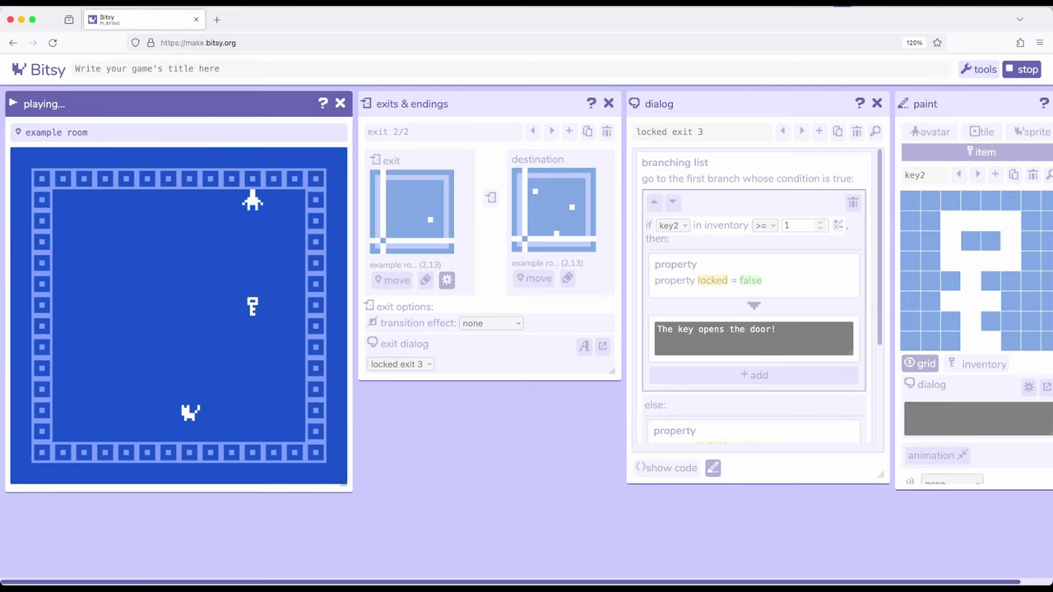
pyautogui.press('Right')
pyautogui.press('Right')
pyautogui.press('Right')
pyautogui.press('Down')
pyautogui.press('Down')
pyautogui.press('Down')
pyautogui.press('Down')
pyautogui.press('Down')
pyautogui.press('Left')
pyautogui.press('Left')
pyautogui.press('Left')
pyautogui.press('Left')
pyautogui.press('Up')
pyautogui.press('Up')
pyautogui.press('Right')
pyautogui.press('Right')
pyautogui.press('Right')
pyautogui.press('Up')
pyautogui.press('Right')
pyautogui.press('Up')
pyautogui.press('Up')
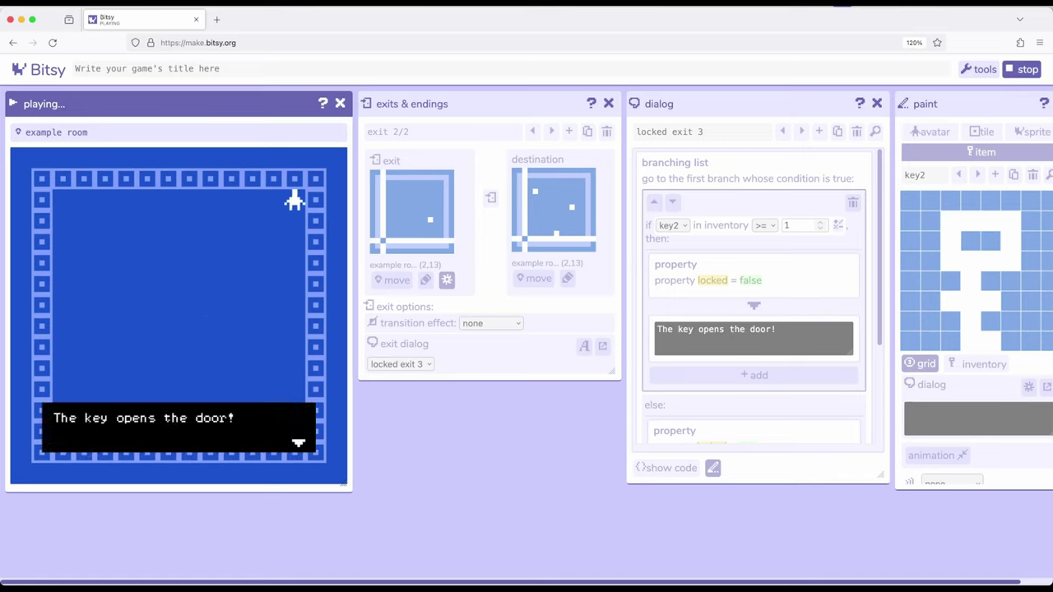
pyautogui.press('Up')
# - Get refused at the bottom-left exit, pick up key2, then pass through to the first room
pyautogui.press('Down')
pyautogui.press('Left')
pyautogui.press('Down')
pyautogui.press('Left')
pyautogui.press('Up')
pyautogui.press('Up')
pyautogui.press('Right')
pyautogui.press('Right')
pyautogui.press('Left')
pyautogui.press('Right')
pyautogui.press('Left')
pyautogui.press('Left')
pyautogui.press('Left')
pyautogui.press('Left')
pyautogui.press('Left')
pyautogui.press('Left')
pyautogui.press('Left')
pyautogui.press('Down')
pyautogui.press('Down')
pyautogui.press('Down')
pyautogui.press('Down')
pyautogui.press('Down')
pyautogui.press('Down')
pyautogui.press('Down')
pyautogui.press('Down')
pyautogui.press('Down')
pyautogui.press('Down')
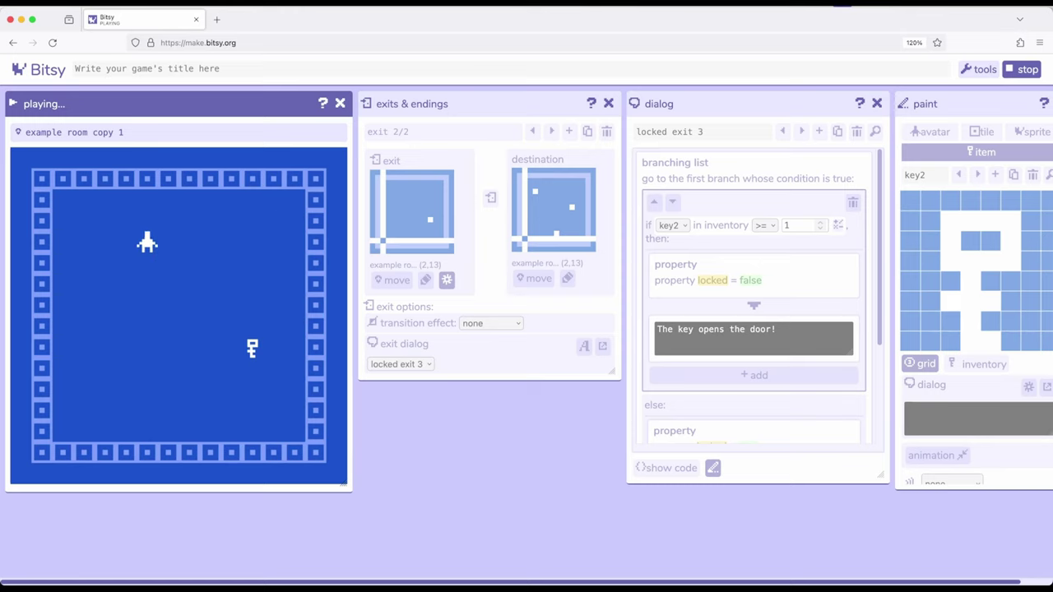
pyautogui.press('Down')
pyautogui.press('Left')
pyautogui.press('Left')
pyautogui.press('Left')
pyautogui.press('Left')
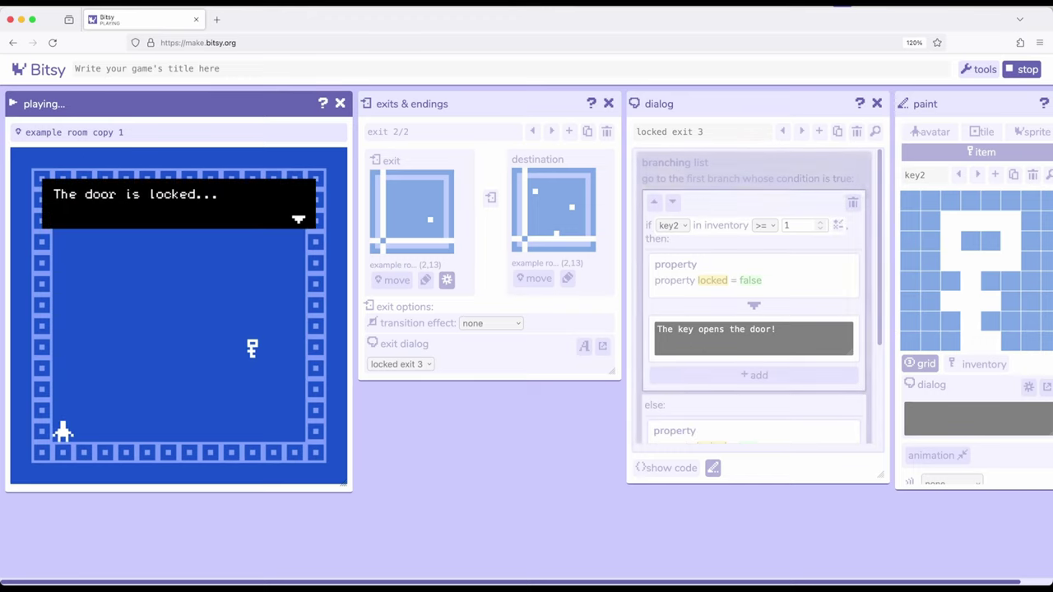
pyautogui.press('Right')
pyautogui.press('Right')
pyautogui.press('Right')
pyautogui.press('Right')
pyautogui.press('Right')
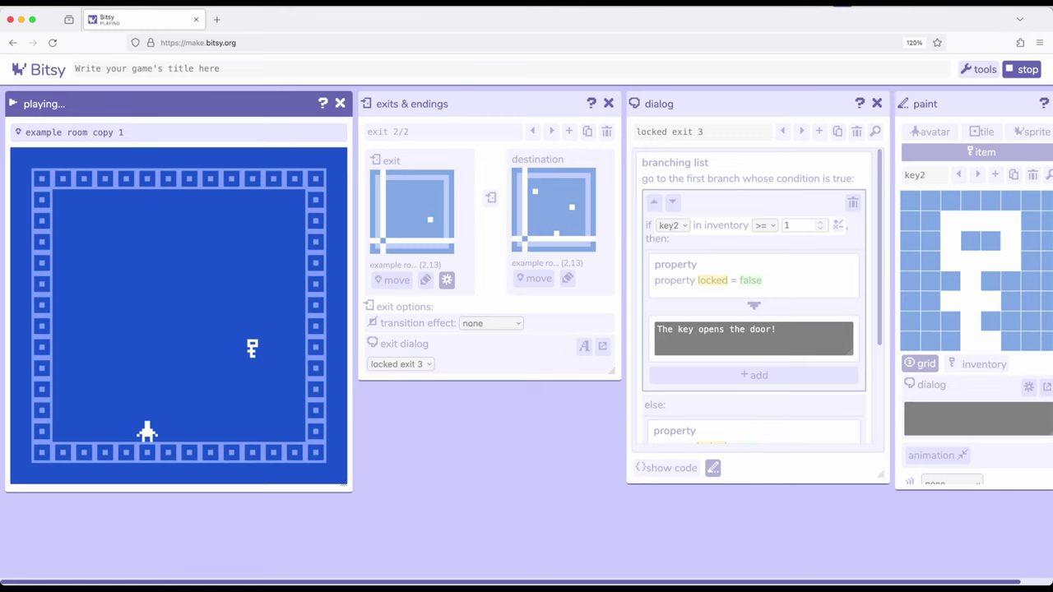
pyautogui.press('Up')
pyautogui.press('Up')
pyautogui.press('Right')
pyautogui.press('Right')
pyautogui.press('Right')
pyautogui.press('Right')
pyautogui.press('Up')
pyautogui.press('Up')
pyautogui.press('Right')
pyautogui.press('Left')
pyautogui.press('Left')
pyautogui.press('Left')
pyautogui.press('Down')
pyautogui.press('Down')
pyautogui.press('Left')
pyautogui.press('Left')
pyautogui.press('Left')
pyautogui.press('Left')
pyautogui.press('Down')
pyautogui.press('Down')
pyautogui.press('Left')
pyautogui.press('Left')
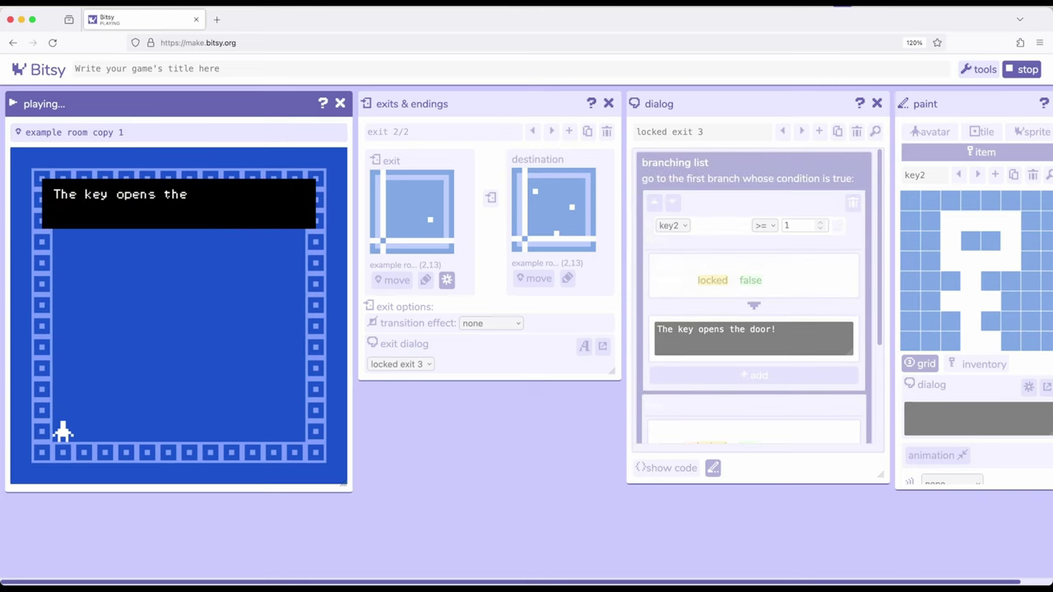
pyautogui.press('space')
# - Walk back through both locked exits again to confirm they open with the keys held
pyautogui.press('Up')
pyautogui.press('Up')
pyautogui.press('Up')
pyautogui.press('Right')
pyautogui.press('Right')
pyautogui.press('Right')
pyautogui.press('Right')
pyautogui.press('Right')
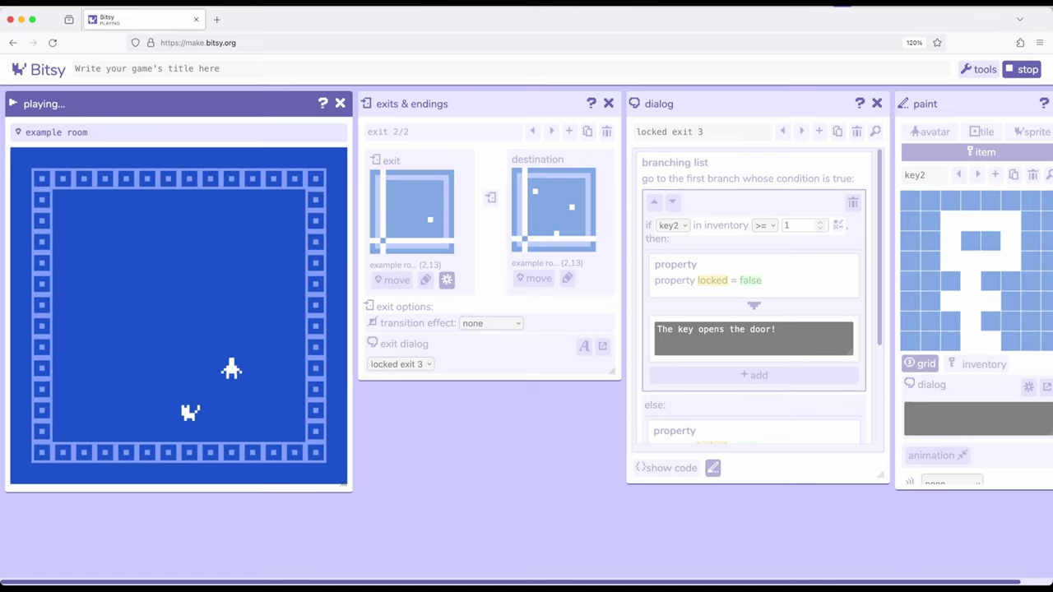
pyautogui.press('Up')
pyautogui.press('Up')
pyautogui.press('Up')
pyautogui.press('Up')
pyautogui.press('Up')
pyautogui.press('Up')
pyautogui.press('Right')
pyautogui.press('Right')
pyautogui.press('Right')
pyautogui.press('space')
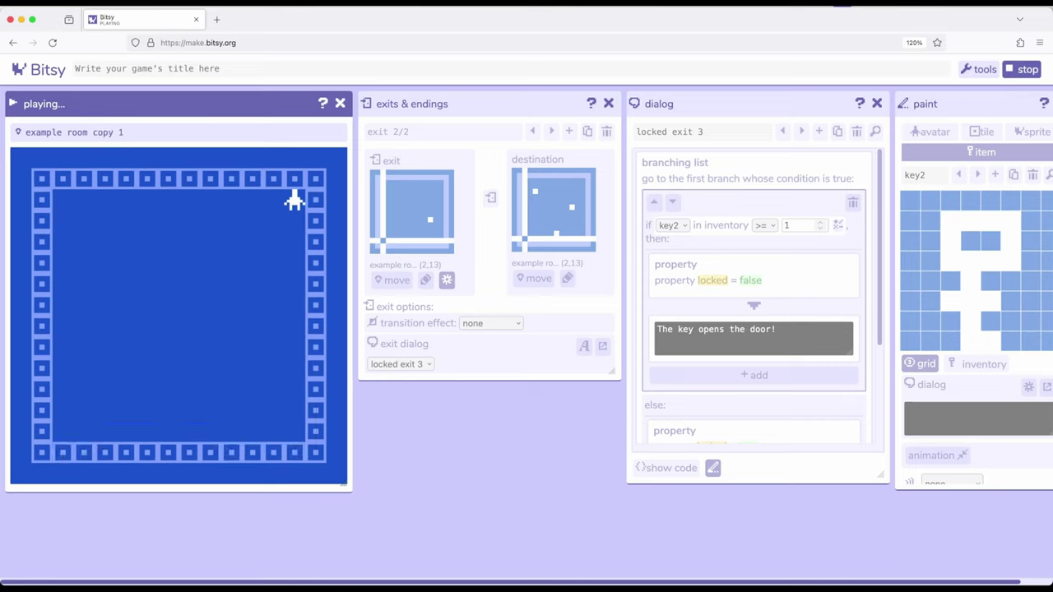
pyautogui.press('Down')
pyautogui.press('Down')
pyautogui.press('Left')
pyautogui.press('Left')
pyautogui.press('Left')
pyautogui.press('Left')
pyautogui.press('Left')
pyautogui.press('Left')
pyautogui.press('Down')
pyautogui.press('Down')
pyautogui.press('Down')
pyautogui.press('Down')
pyautogui.press('Down')
pyautogui.press('Down')
pyautogui.press('Down')
pyautogui.press('Down')
pyautogui.press('Down')
pyautogui.press('Left')
pyautogui.press('Left')
pyautogui.press('Left')
pyautogui.press('Left')
pyautogui.press('Left')
pyautogui.press('space')
pyautogui.press('Up')
pyautogui.press('Up')
pyautogui.press('Up')
pyautogui.press('Up')
pyautogui.press('Right')
pyautogui.press('Right')
pyautogui.press('Right')
pyautogui.press('Right')
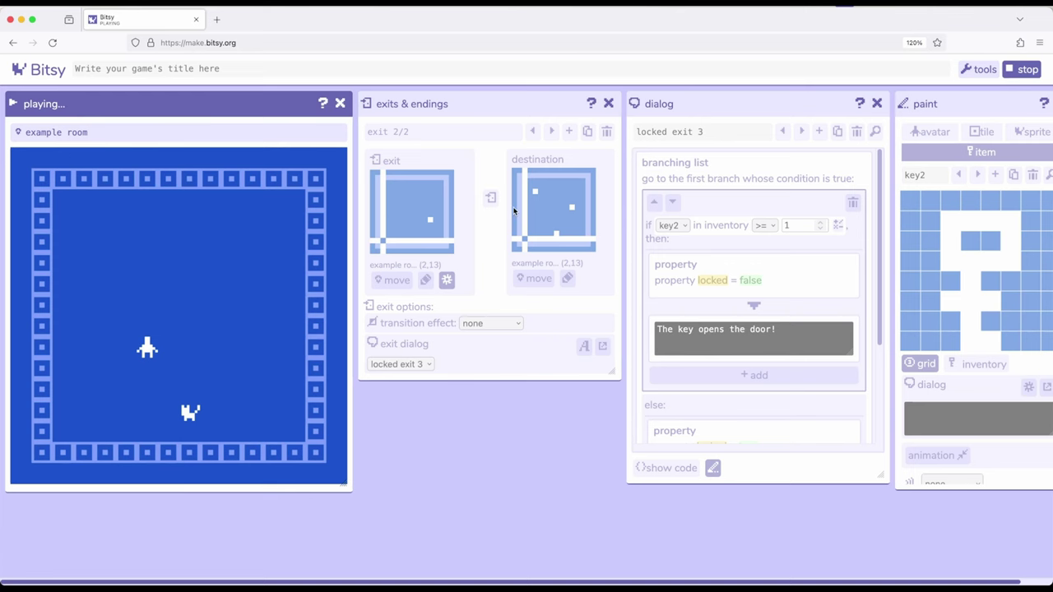
# - Stop the game and review exit 2's 'locked exit 3' dialog requiring key2
pyautogui.click(1024, 71)
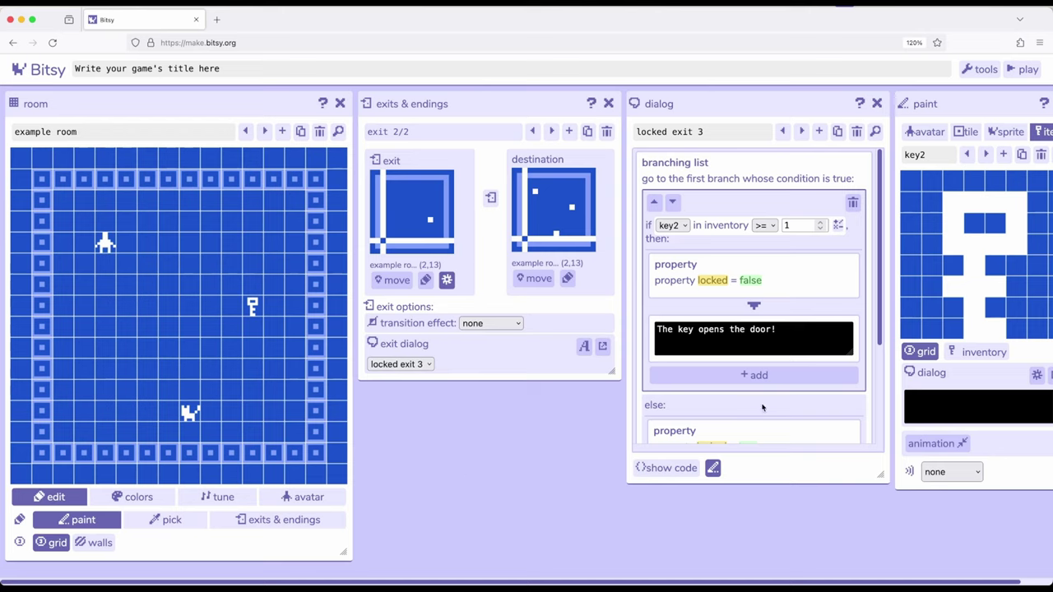
pyautogui.scroll(-3, 747, 343)
pyautogui.scroll(3, 748, 346)
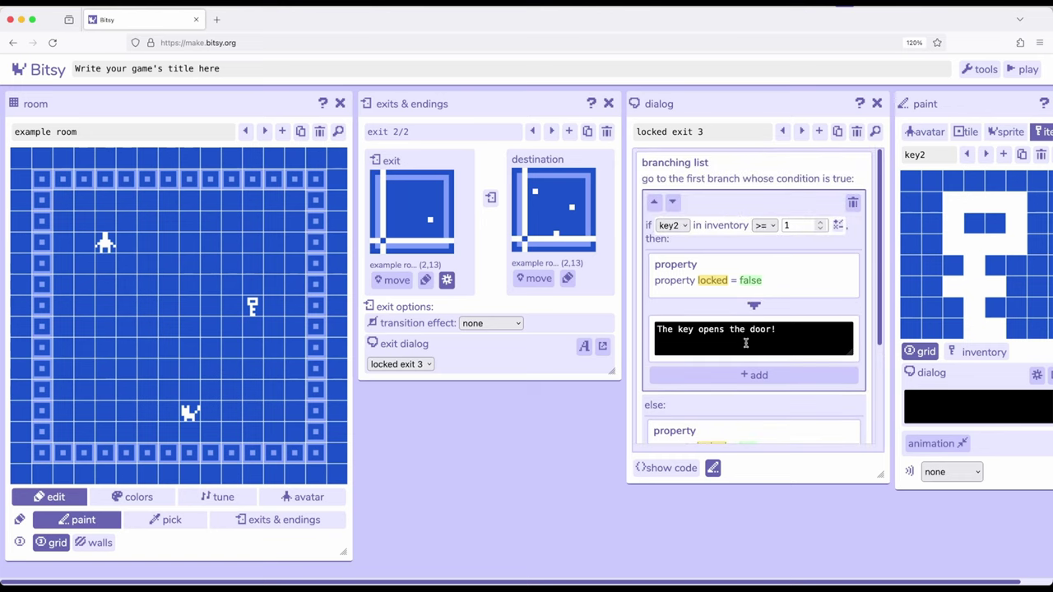